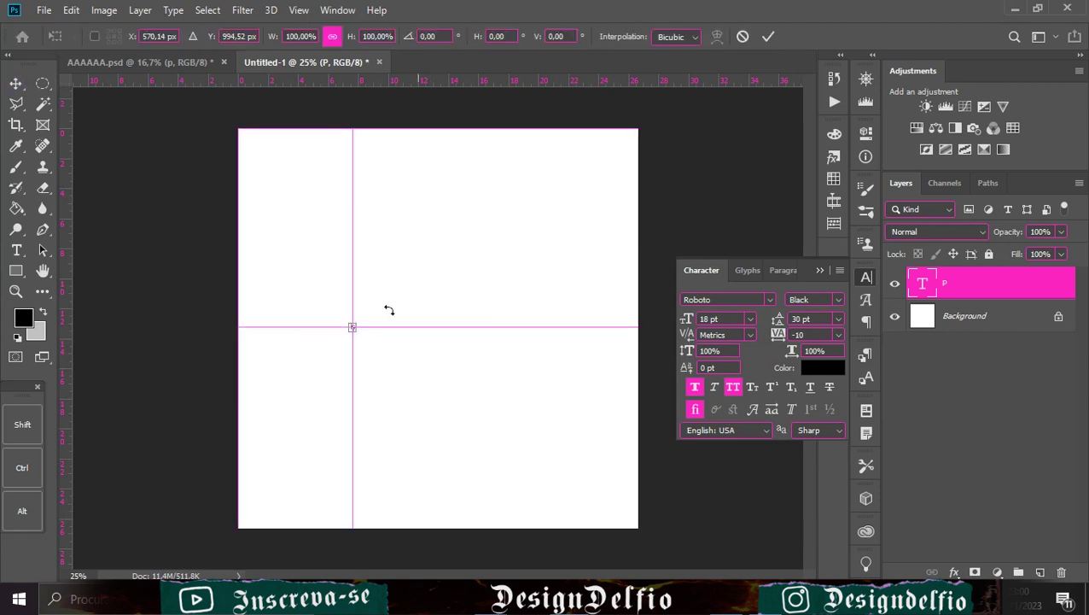
Scale up the black letter P with Free Transform and place it near the middle of the canvas.
{"action": "left_click_drag", "start_coordinate": [357, 323], "coordinate": [512, 175]}
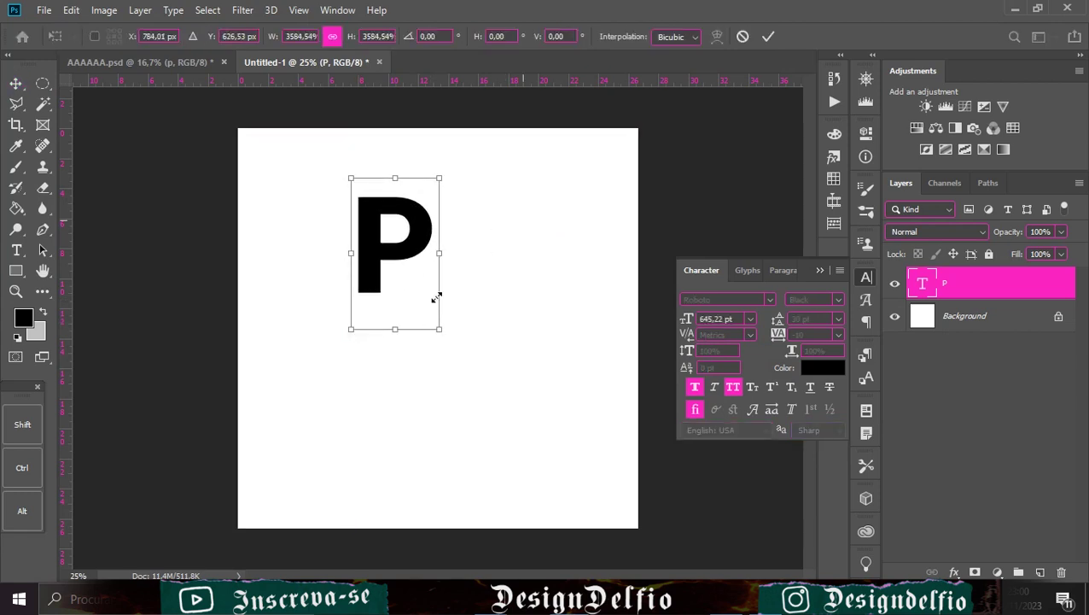
{"action": "left_click_drag", "start_coordinate": [398, 329], "coordinate": [398, 450]}
{"action": "left_click_drag", "start_coordinate": [393, 416], "coordinate": [425, 431]}
{"action": "left_click_drag", "start_coordinate": [506, 327], "coordinate": [551, 327]}
{"action": "left_click_drag", "start_coordinate": [466, 330], "coordinate": [462, 346]}
{"action": "left_click_drag", "start_coordinate": [544, 341], "coordinate": [557, 348]}
{"action": "left_click", "coordinate": [768, 36]}
Resize the letter P to about 1622 pt and center it vertically on the canvas.
{"action": "left_click_drag", "start_coordinate": [408, 347], "coordinate": [414, 356]}
{"action": "key", "text": "ctrl+t"}
{"action": "left_click_drag", "start_coordinate": [445, 166], "coordinate": [446, 155]}
{"action": "left_click", "coordinate": [769, 36]}
{"action": "left_click", "coordinate": [468, 37]}
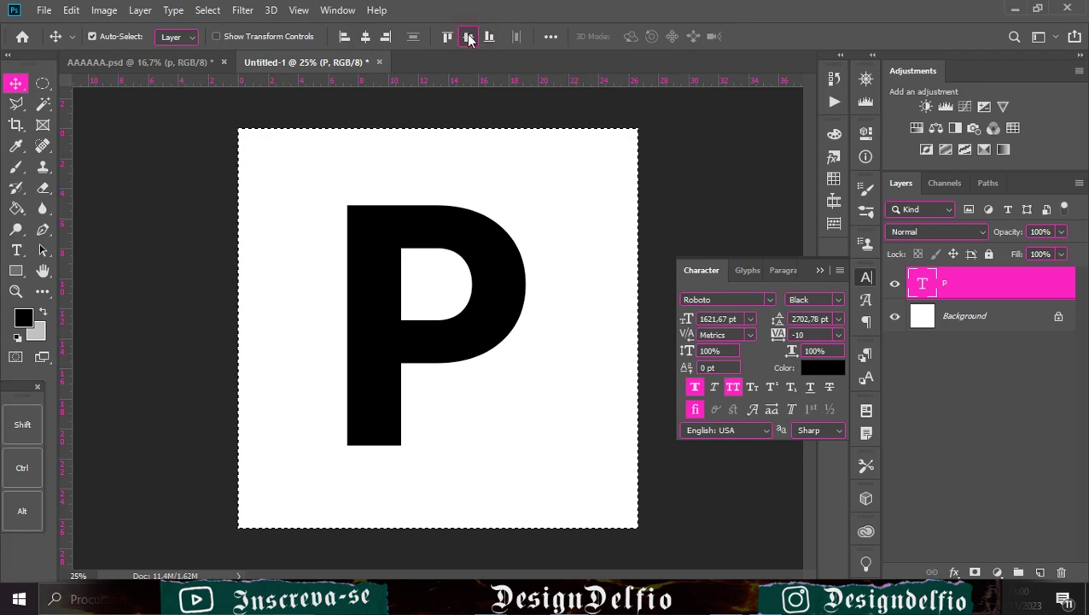
{"action": "key", "text": "ctrl+d"}
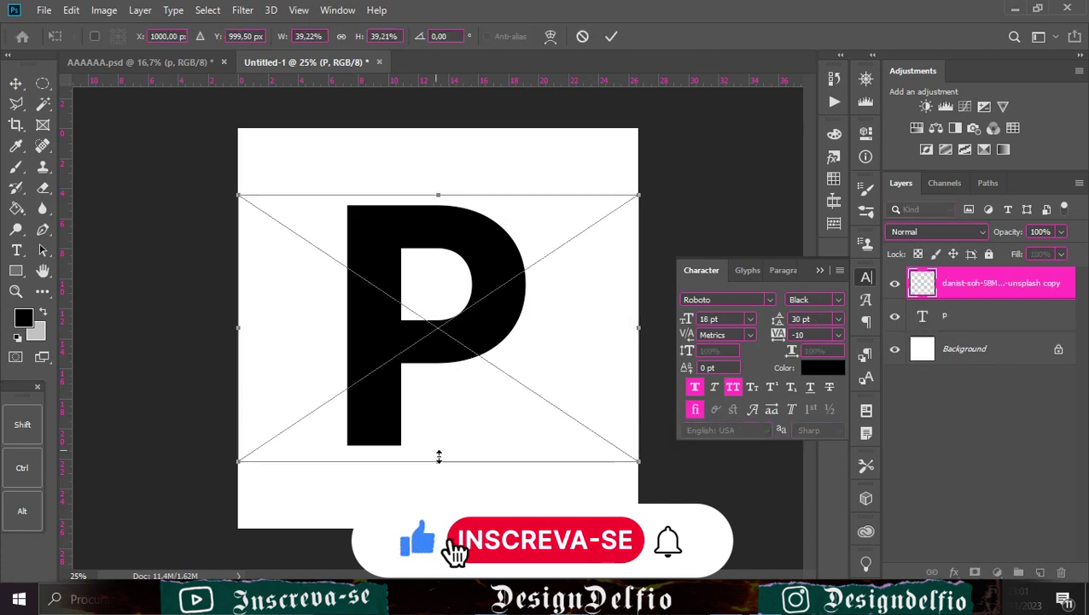
Enlarge the placed sky photo to about 66% and position it so it covers the letter P.
{"action": "left_click_drag", "start_coordinate": [439, 461], "coordinate": [439, 610]}
{"action": "left_click_drag", "start_coordinate": [450, 409], "coordinate": [594, 419]}
{"action": "left_click_drag", "start_coordinate": [549, 193], "coordinate": [550, 163]}
{"action": "left_click_drag", "start_coordinate": [533, 304], "coordinate": [565, 328]}
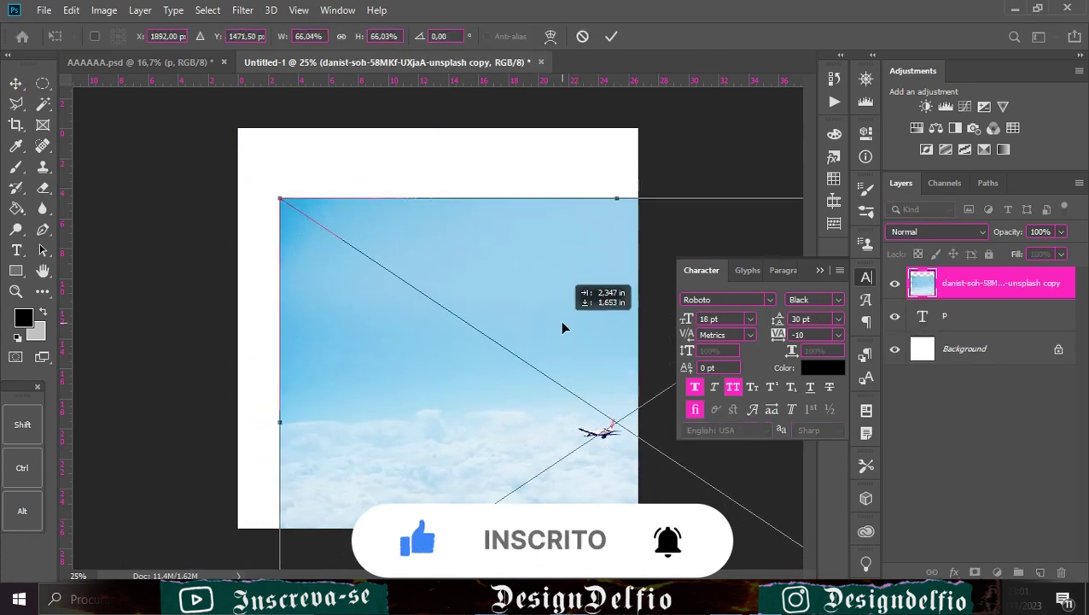
{"action": "left_click", "coordinate": [612, 36]}
Clip the sky photo to the letter P and adjust its position inside the letter.
{"action": "right_click", "coordinate": [908, 285]}
{"action": "left_click", "coordinate": [726, 353]}
{"action": "left_click_drag", "start_coordinate": [450, 342], "coordinate": [479, 340]}
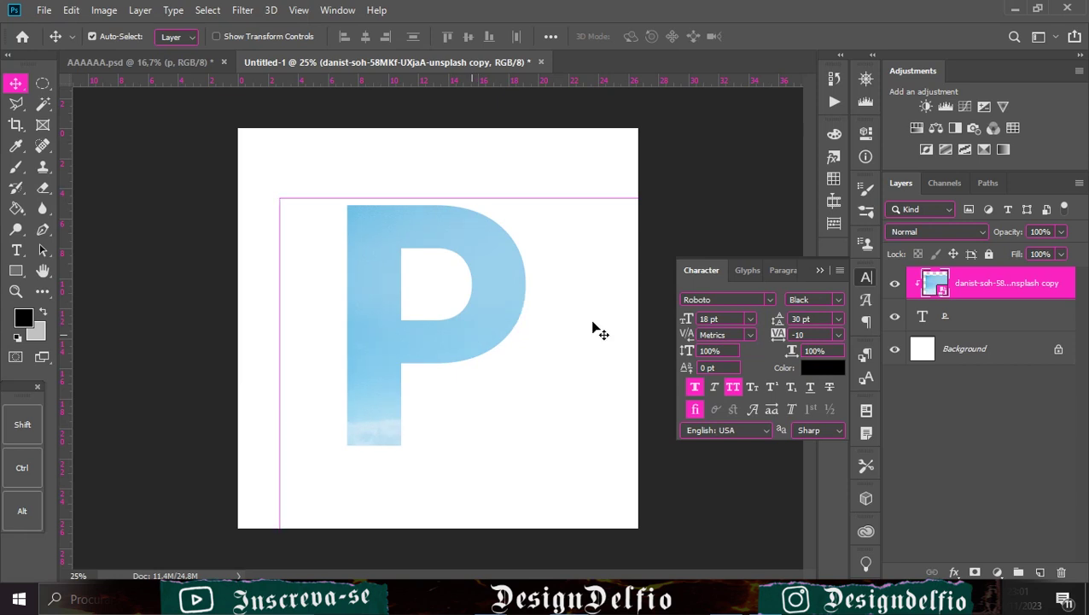
Add a Curves adjustment clipped to the sky photo, darkening the shadows and midtones while slightly lifting the highlights.
{"action": "left_click", "coordinate": [964, 106]}
{"action": "left_click", "coordinate": [727, 397]}
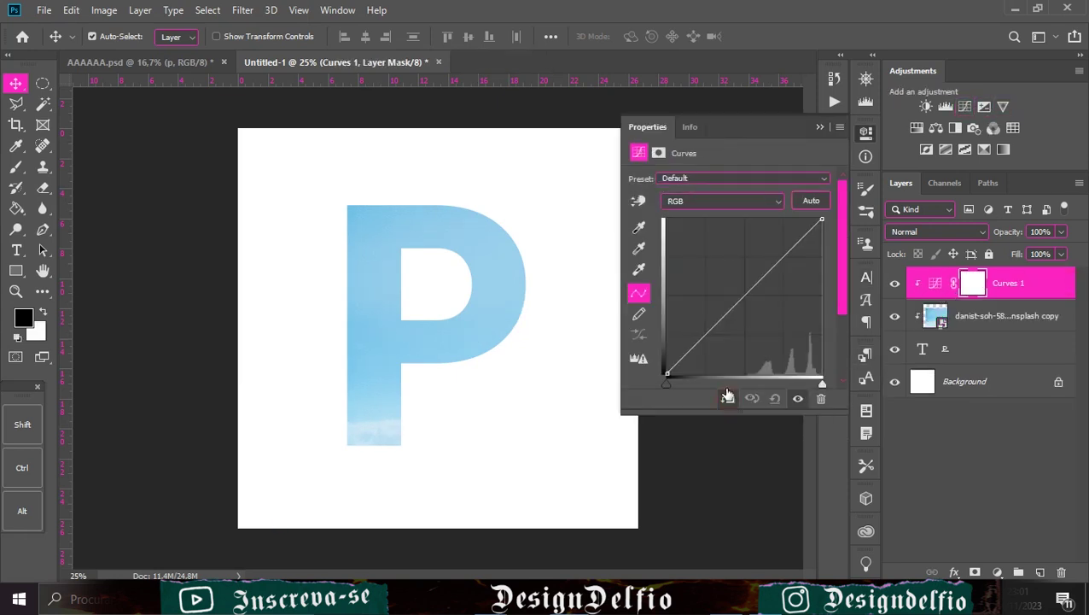
{"action": "left_click_drag", "start_coordinate": [703, 338], "coordinate": [732, 350]}
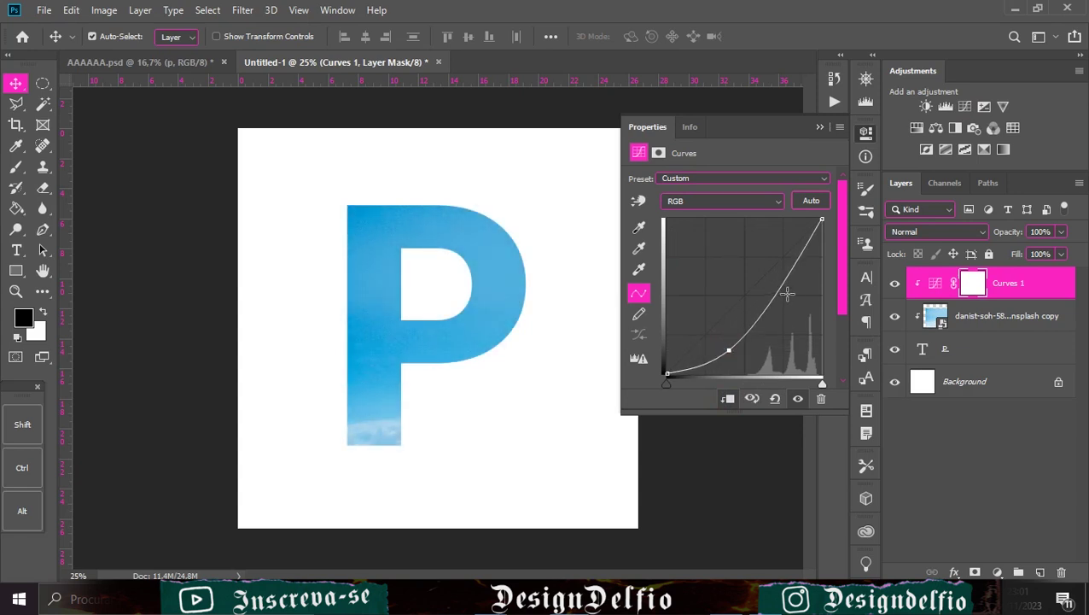
{"action": "left_click_drag", "start_coordinate": [788, 294], "coordinate": [788, 283]}
{"action": "left_click", "coordinate": [1047, 292]}
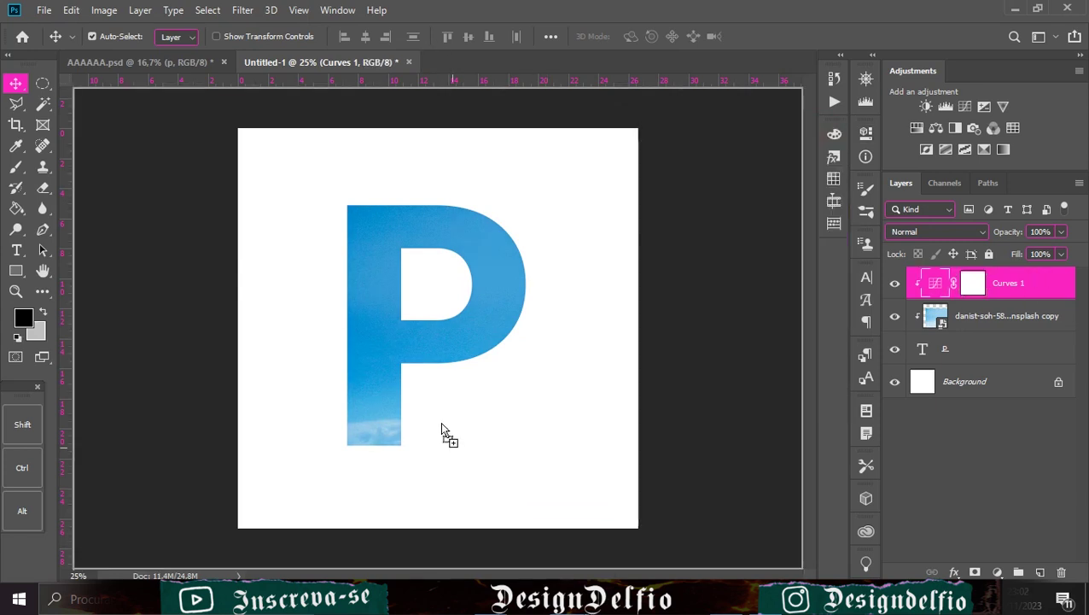
Place the first cloud image over the letter, reorient it and position its clouds along the top of the P.
{"action": "left_click_drag", "start_coordinate": [440, 423], "coordinate": [440, 424]}
{"action": "left_click_drag", "start_coordinate": [456, 315], "coordinate": [531, 265]}
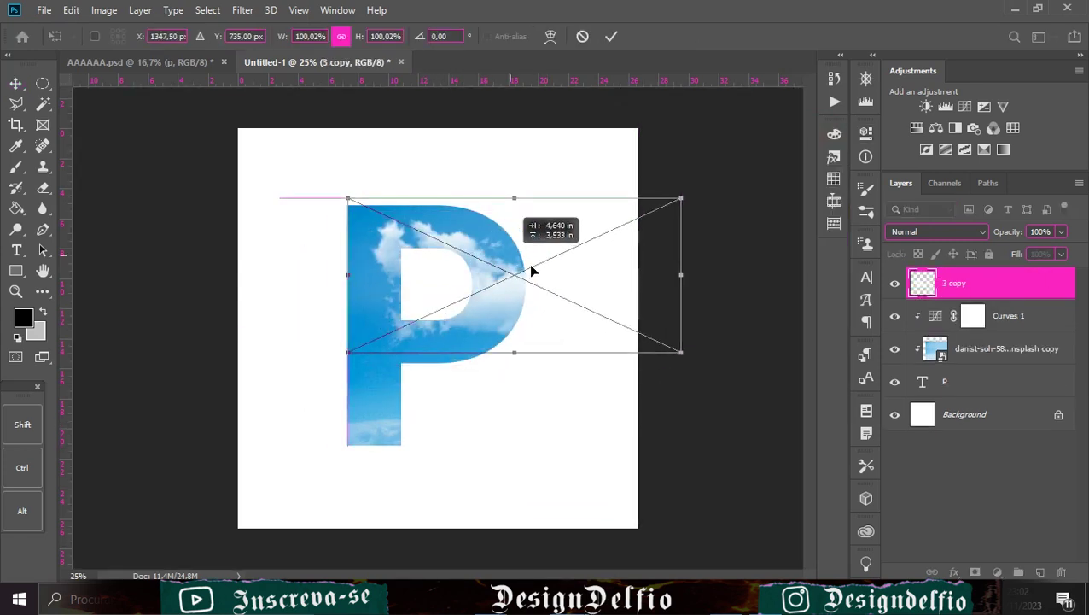
{"action": "right_click", "coordinate": [518, 292]}
{"action": "left_click", "coordinate": [555, 496]}
{"action": "left_click_drag", "start_coordinate": [462, 258], "coordinate": [414, 218]}
{"action": "left_click", "coordinate": [610, 38]}
Place the second cloud image over the curved side of the P and rotate it by 0.24°.
{"action": "left_click_drag", "start_coordinate": [436, 364], "coordinate": [566, 412]}
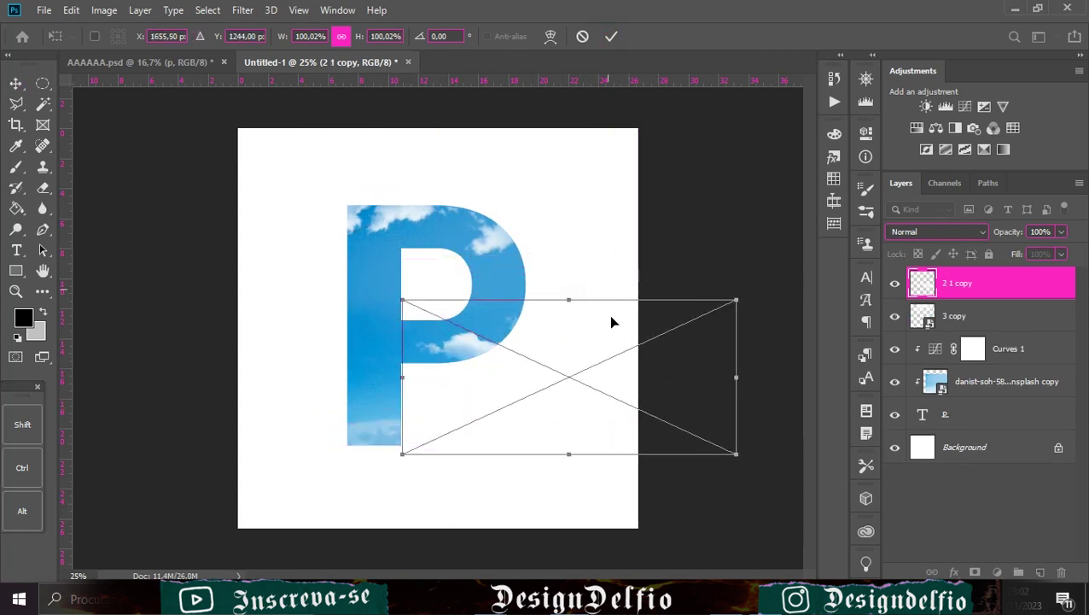
{"action": "left_click_drag", "start_coordinate": [606, 280], "coordinate": [598, 277]}
{"action": "left_click_drag", "start_coordinate": [591, 354], "coordinate": [593, 313]}
{"action": "left_click_drag", "start_coordinate": [590, 184], "coordinate": [576, 183]}
{"action": "left_click_drag", "start_coordinate": [697, 324], "coordinate": [698, 324]}
{"action": "left_click", "coordinate": [612, 36]}
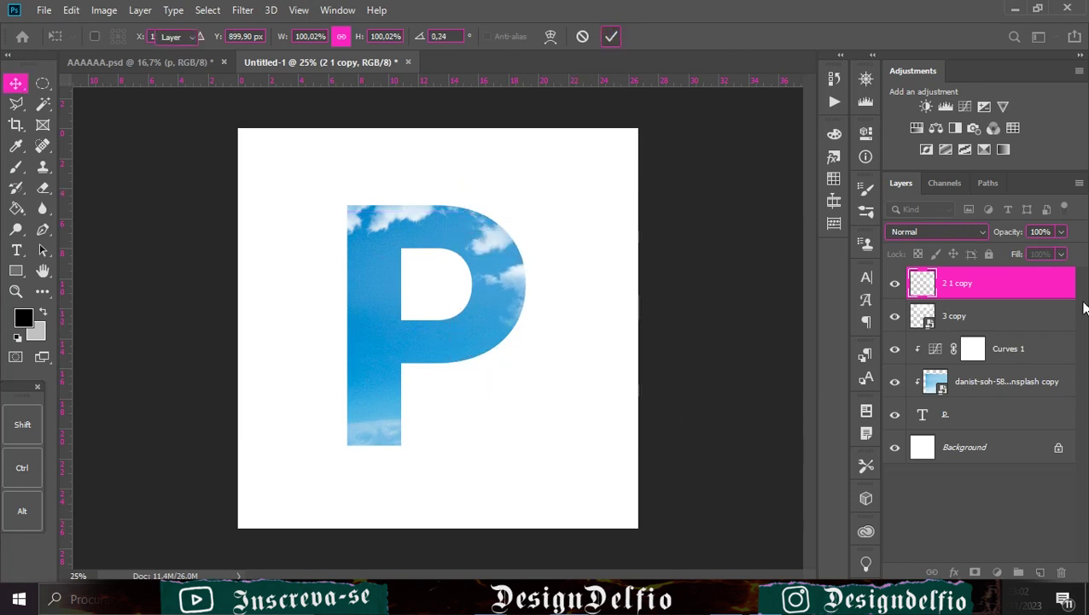
Clip both cloud layers, "2 1 copy" and "3 copy", to the letter P.
{"action": "left_click", "coordinate": [1016, 322], "text": "shift"}
{"action": "right_click", "coordinate": [1007, 291]}
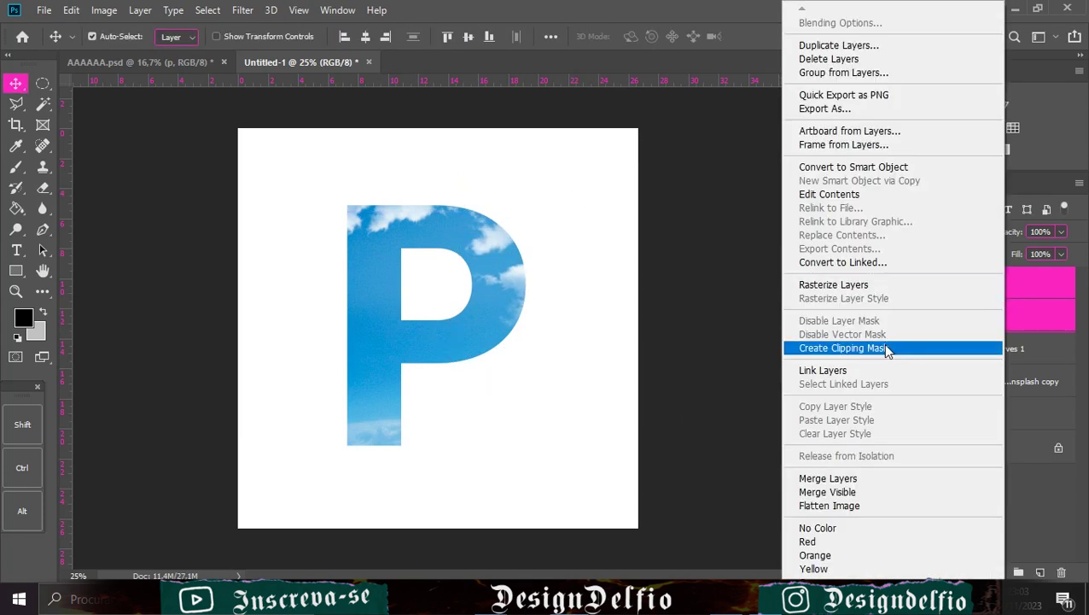
{"action": "left_click", "coordinate": [883, 344]}
Place the flock of birds as the topmost layer, over the upper right curve of the letter P.
{"action": "left_click", "coordinate": [997, 288]}
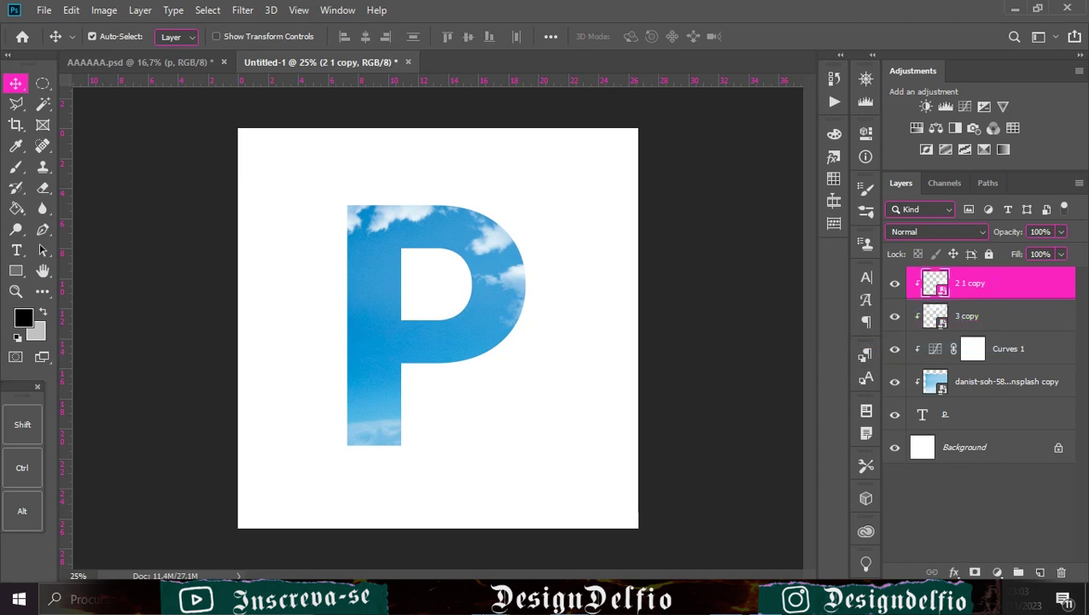
{"action": "left_click_drag", "start_coordinate": [443, 335], "coordinate": [530, 222]}
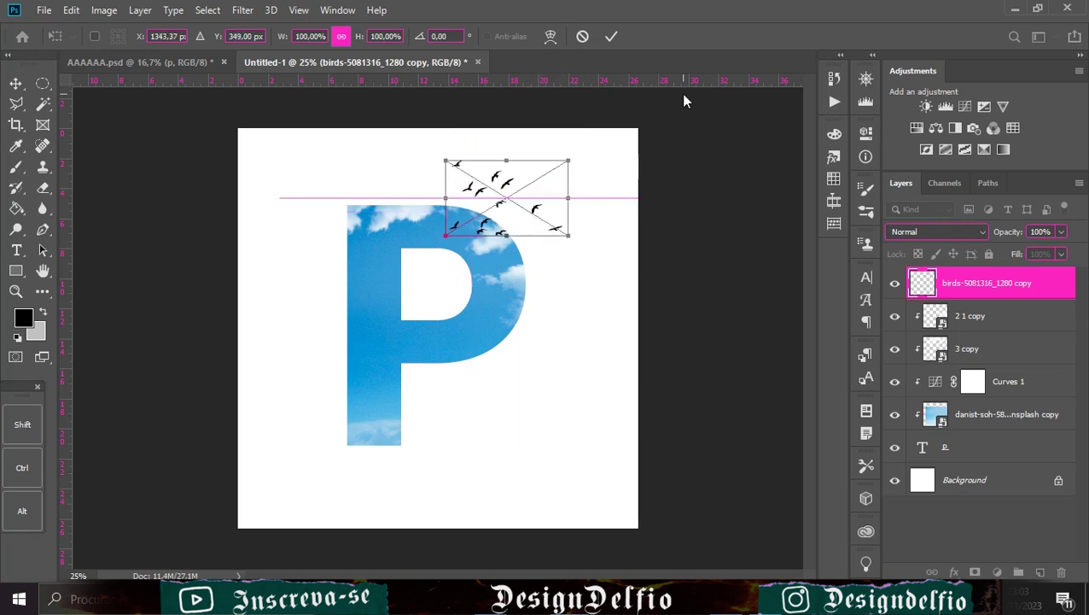
{"action": "left_click", "coordinate": [611, 36]}
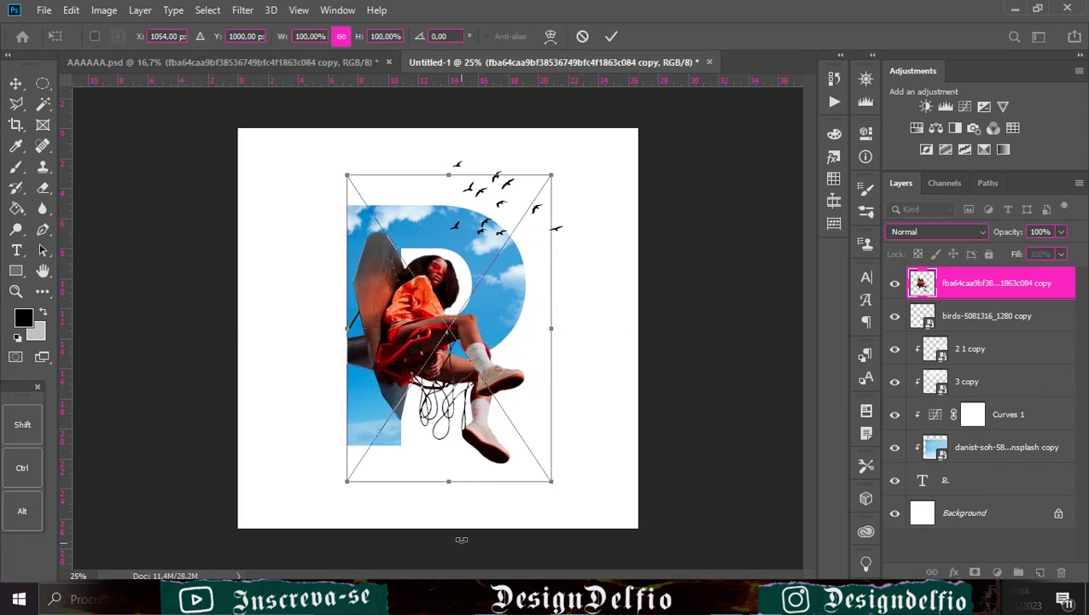
Enlarge the image of the woman on the basketball hoop to about 112% and position it over the letter P.
{"action": "left_click_drag", "start_coordinate": [552, 323], "coordinate": [577, 328]}
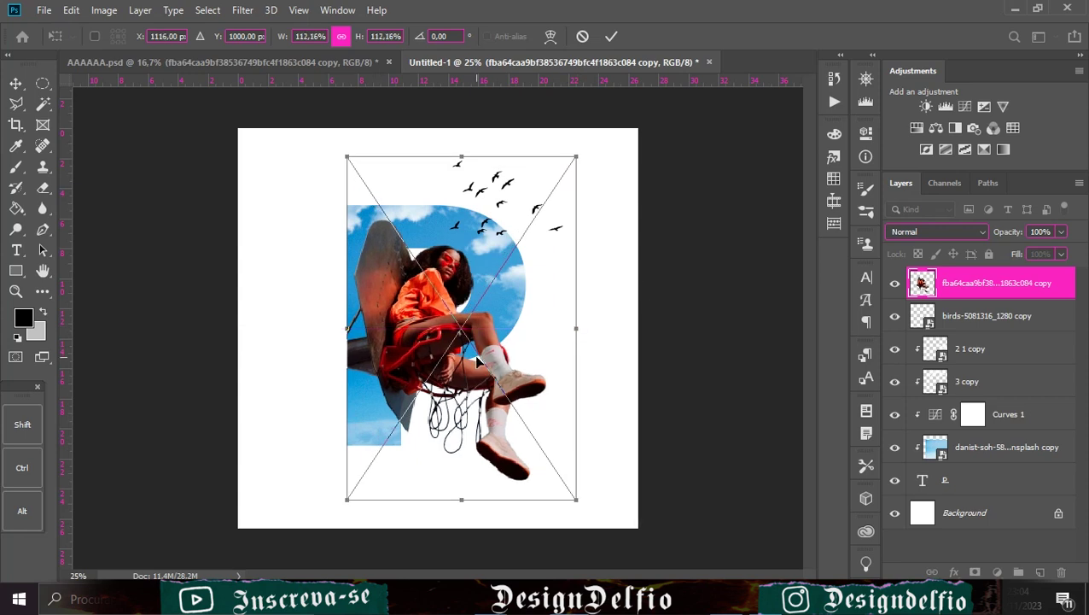
{"action": "left_click_drag", "start_coordinate": [476, 360], "coordinate": [482, 365]}
{"action": "left_click", "coordinate": [609, 37]}
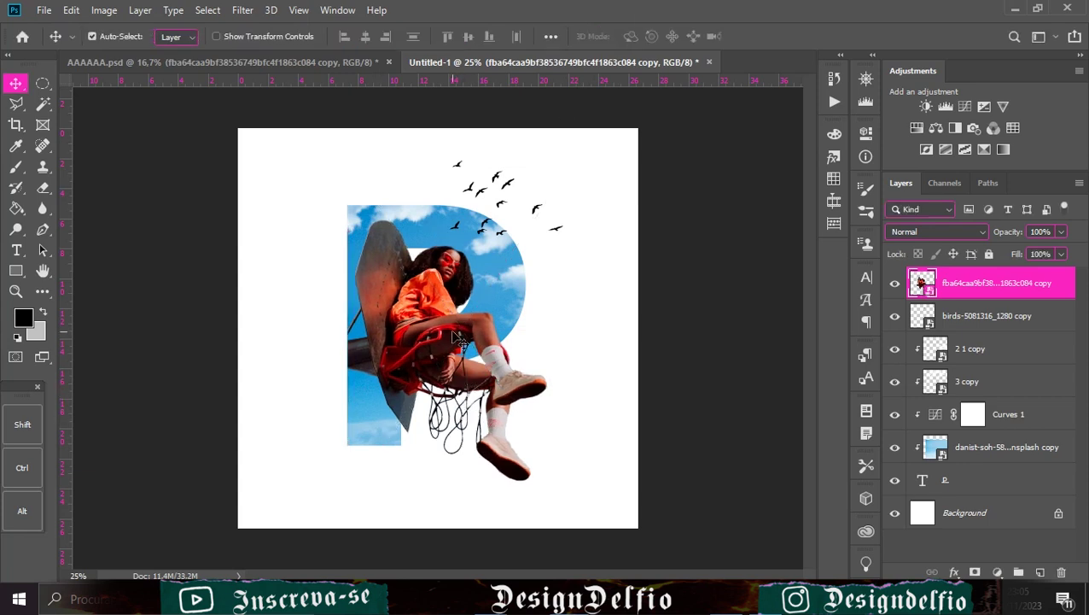
Nudge the woman and basketball hoop image slightly upward over the letter P.
{"action": "key", "text": "Up"}
{"action": "key", "text": "Up"}
{"action": "key", "text": "Up"}
{"action": "key", "text": "Up"}
{"action": "key", "text": "Up"}
{"action": "key", "text": "Up"}
{"action": "key", "text": "Up"}
{"action": "key", "text": "Up"}
{"action": "key", "text": "Up"}
{"action": "key", "text": "Up"}
{"action": "key", "text": "Up"}
{"action": "key", "text": "Up"}
{"action": "key", "text": "Up"}
{"action": "key", "text": "Up"}
{"action": "key", "text": "Up"}
{"action": "key", "text": "Up"}
{"action": "key", "text": "Up"}
{"action": "key", "text": "Up"}
{"action": "key", "text": "Up"}
{"action": "key", "text": "Up"}
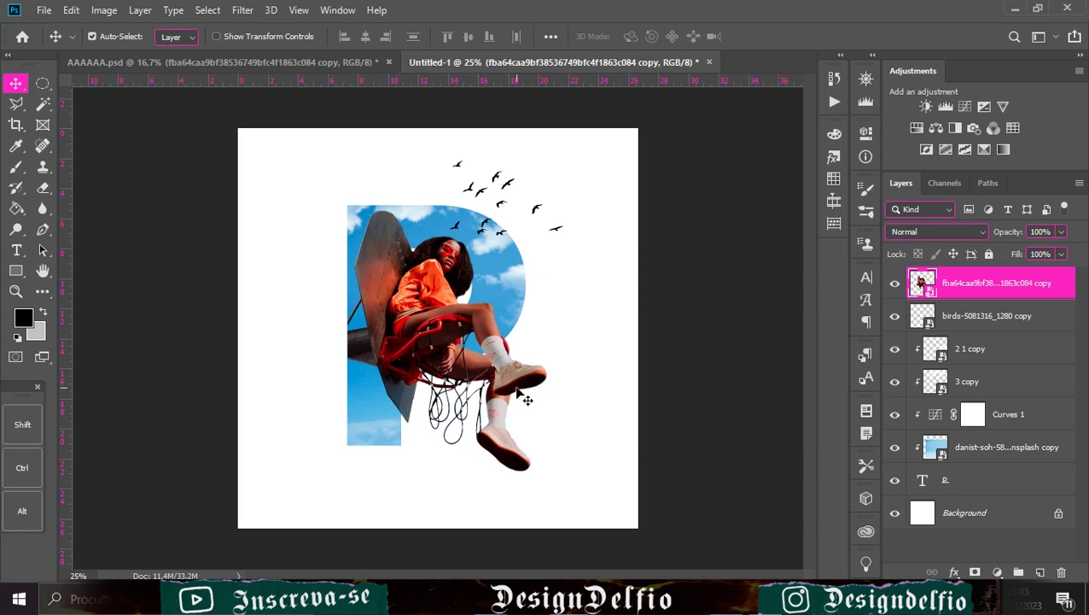
Scale the woman and hoop image to about 101% and move its layer beneath the birds layer.
{"action": "key", "text": "ctrl+t"}
{"action": "left_click_drag", "start_coordinate": [578, 318], "coordinate": [555, 329]}
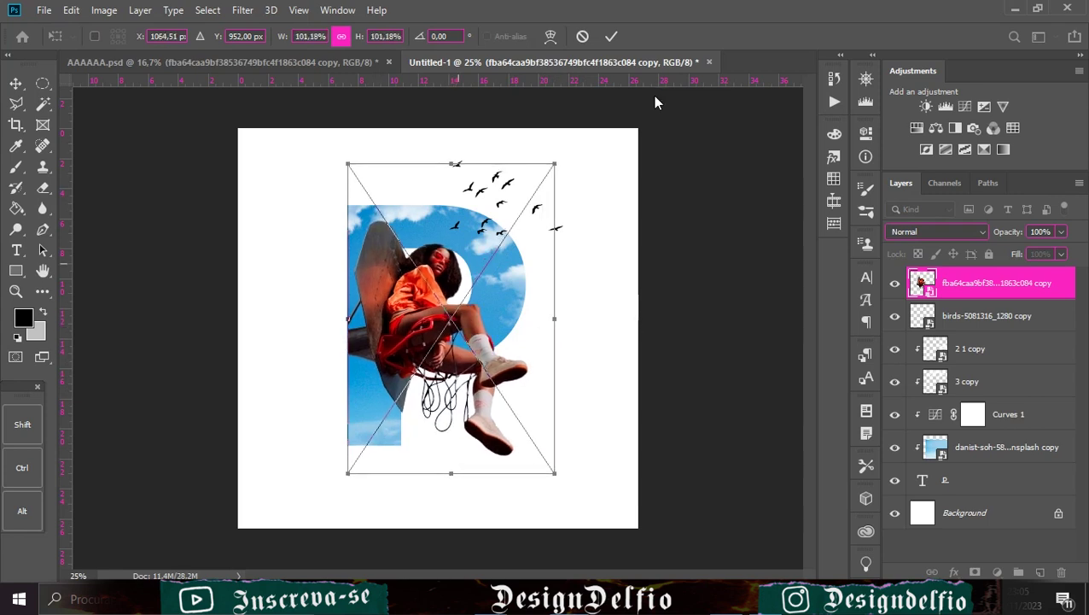
{"action": "left_click", "coordinate": [611, 35]}
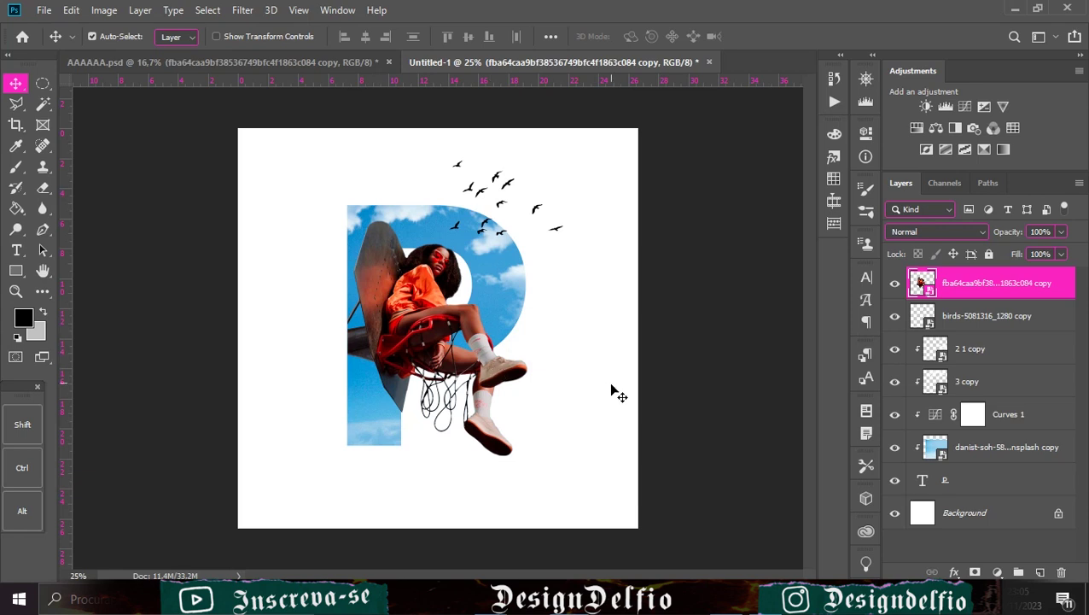
{"action": "left_click_drag", "start_coordinate": [1017, 290], "coordinate": [1014, 315]}
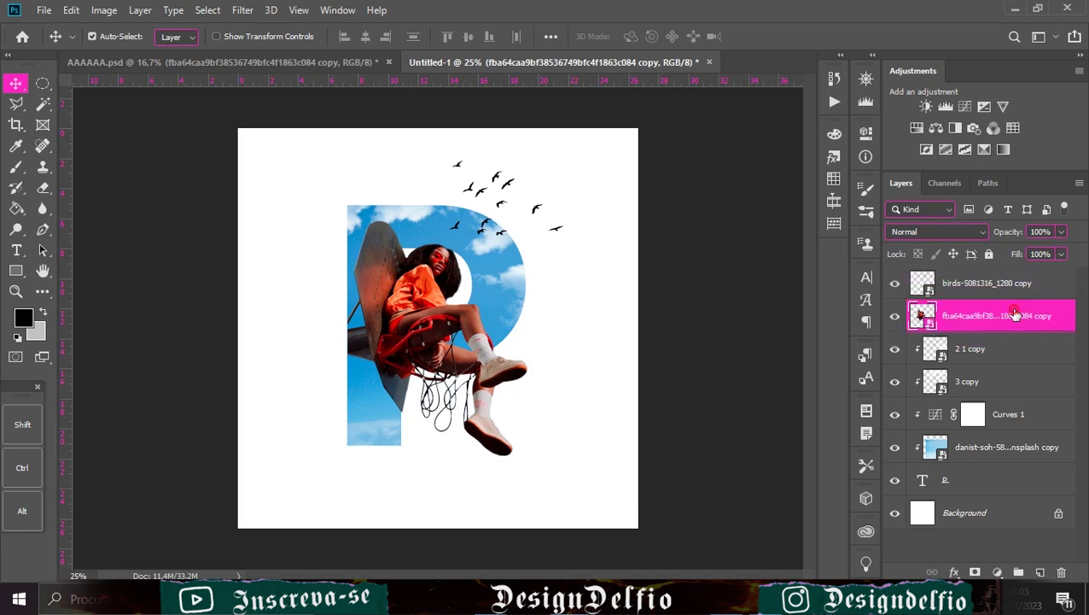
Add a Curves adjustment clipped to the woman image, raising the shadows and highlights to brighten it.
{"action": "left_click", "coordinate": [965, 106]}
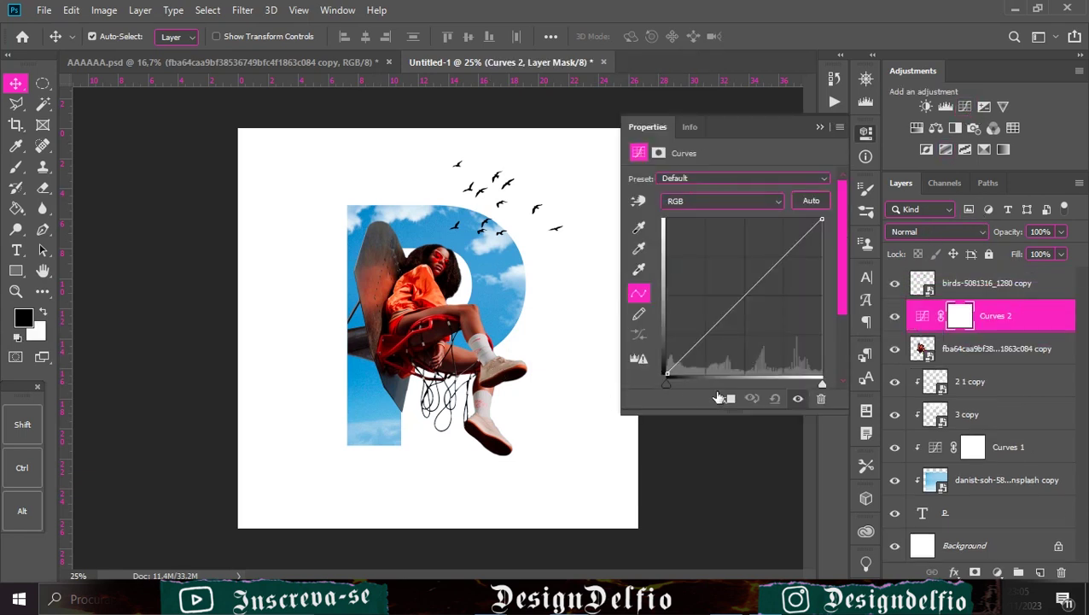
{"action": "left_click_drag", "start_coordinate": [688, 353], "coordinate": [691, 341]}
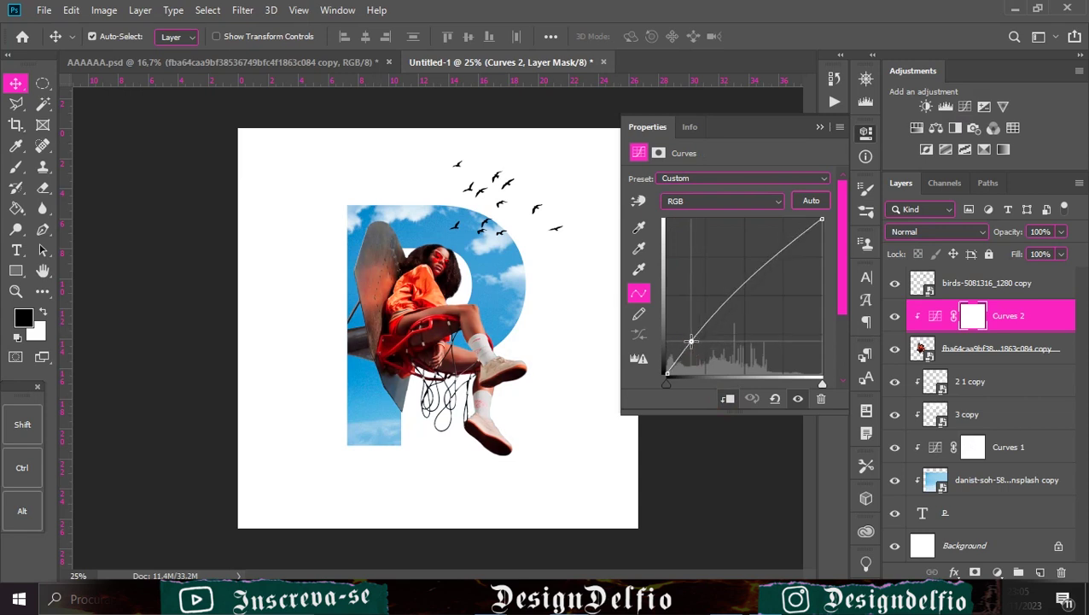
{"action": "left_click_drag", "start_coordinate": [784, 250], "coordinate": [779, 240]}
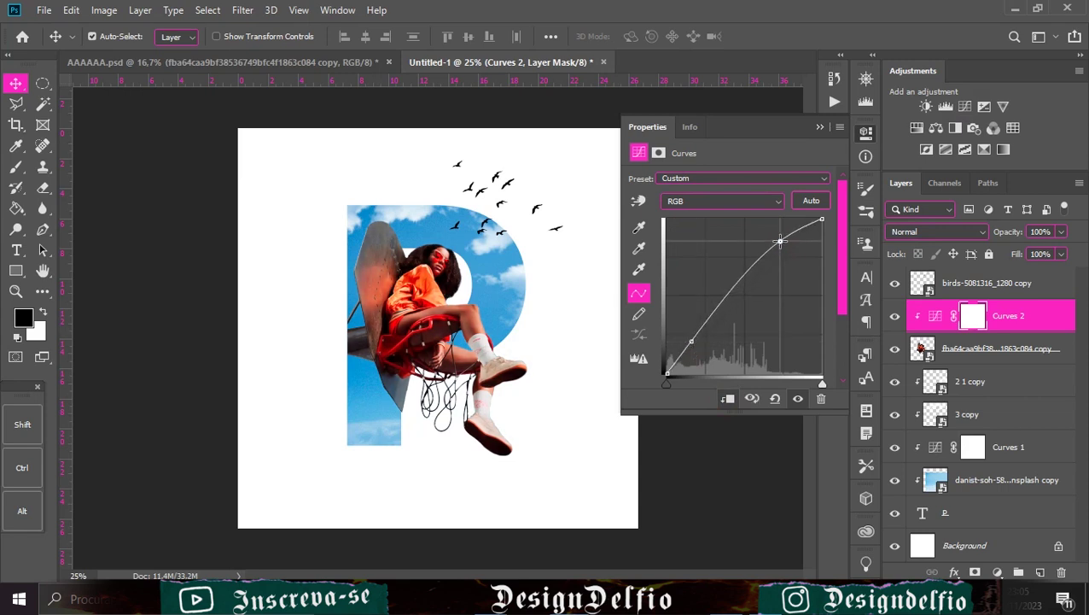
{"action": "left_click", "coordinate": [820, 127]}
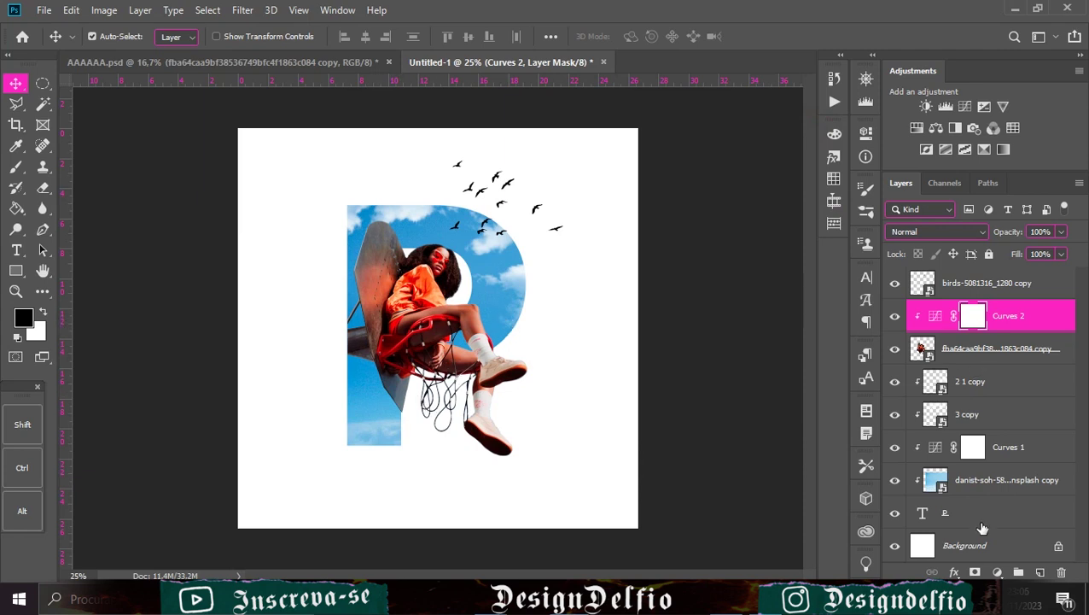
Create a new empty layer directly above the Background layer.
{"action": "left_click", "coordinate": [1021, 293]}
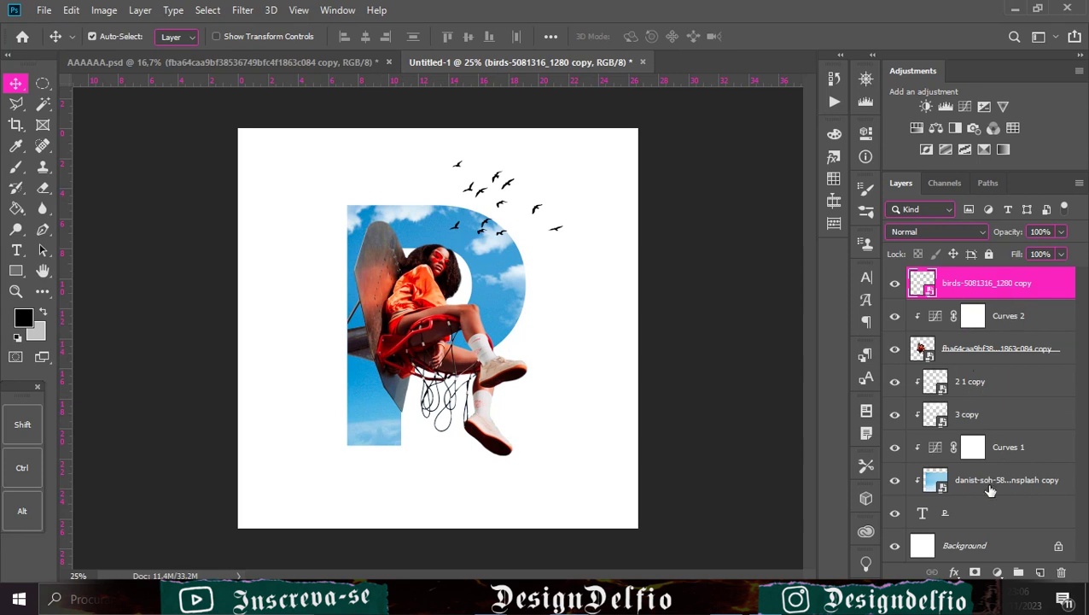
{"action": "left_click", "coordinate": [970, 545]}
{"action": "left_click", "coordinate": [1040, 572]}
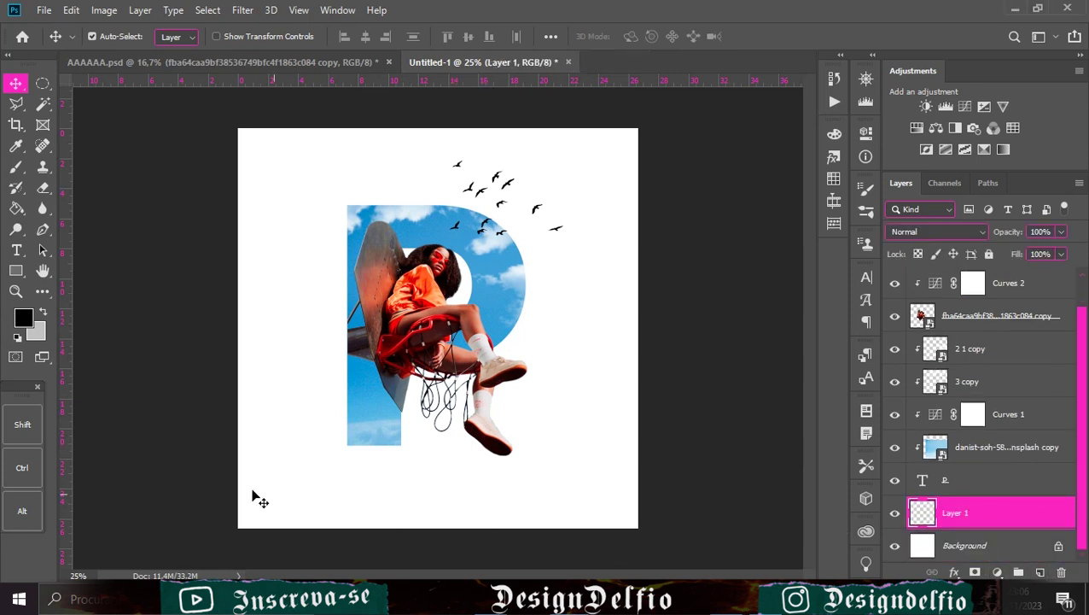
Add a caption below the letter P reading "ou pôster (português brasileiro)) é um suporte, normalmente em papel, afixado de forma que seja visível em locais públicos.[2]".
{"action": "key", "text": "ctrl+plus"}
{"action": "left_click_drag", "start_coordinate": [251, 519], "coordinate": [299, 275]}
{"action": "key", "text": "ctrl+plus"}
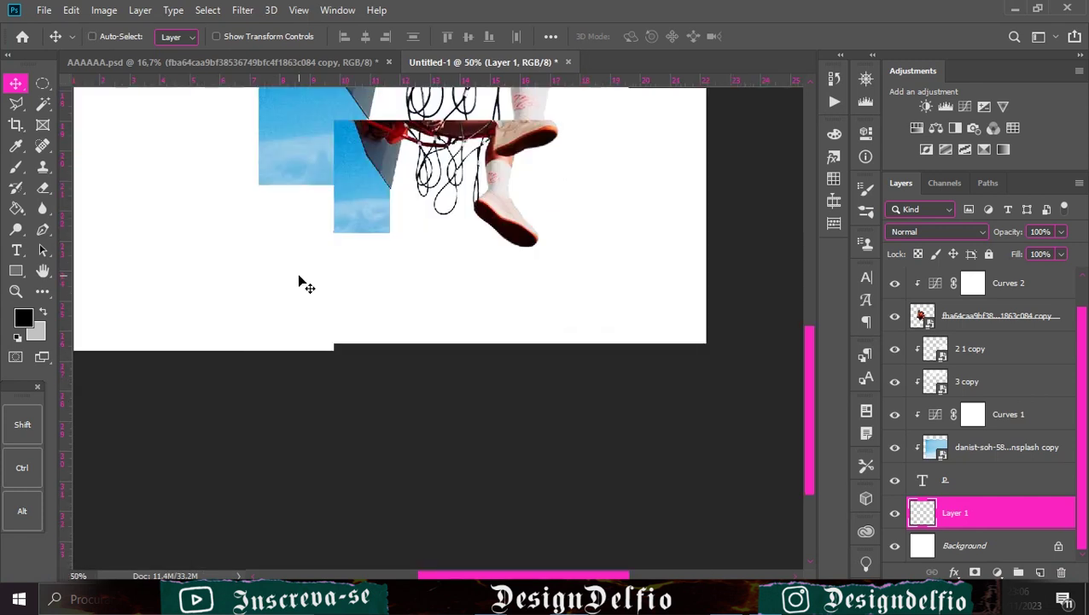
{"action": "key", "text": "t"}
{"action": "left_click", "coordinate": [150, 263]}
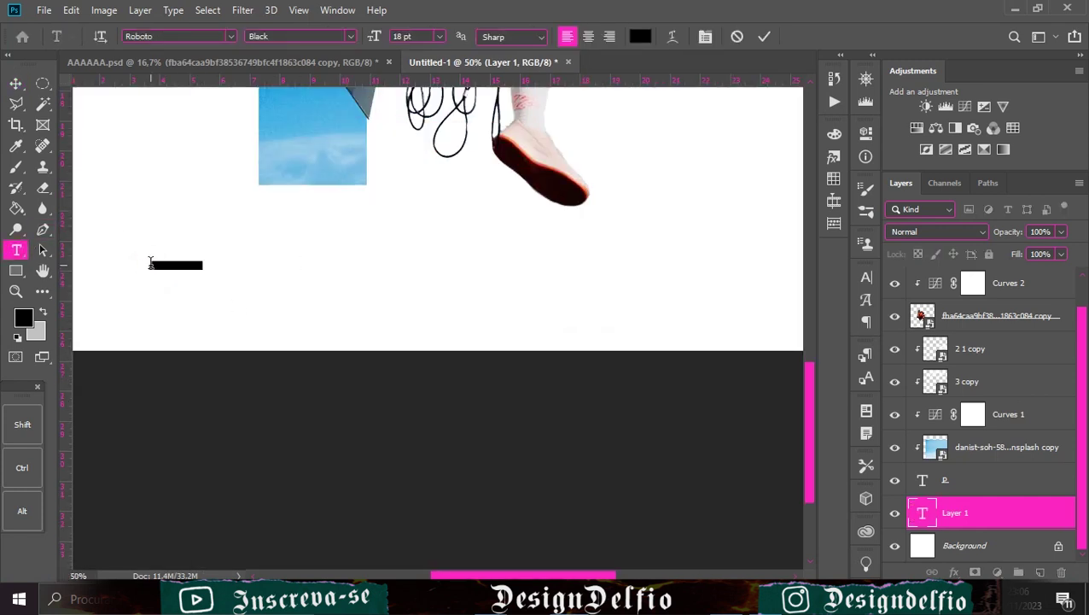
{"action": "type", "text": "ou pôster (português brasileiro)) é um suporte, normalmente em papel, afixado de forma que seja visível em locais públicos.[2]"}
{"action": "left_click", "coordinate": [764, 36]}
Split the caption into two lines, breaking it after "papel,".
{"action": "key", "text": "Return"}
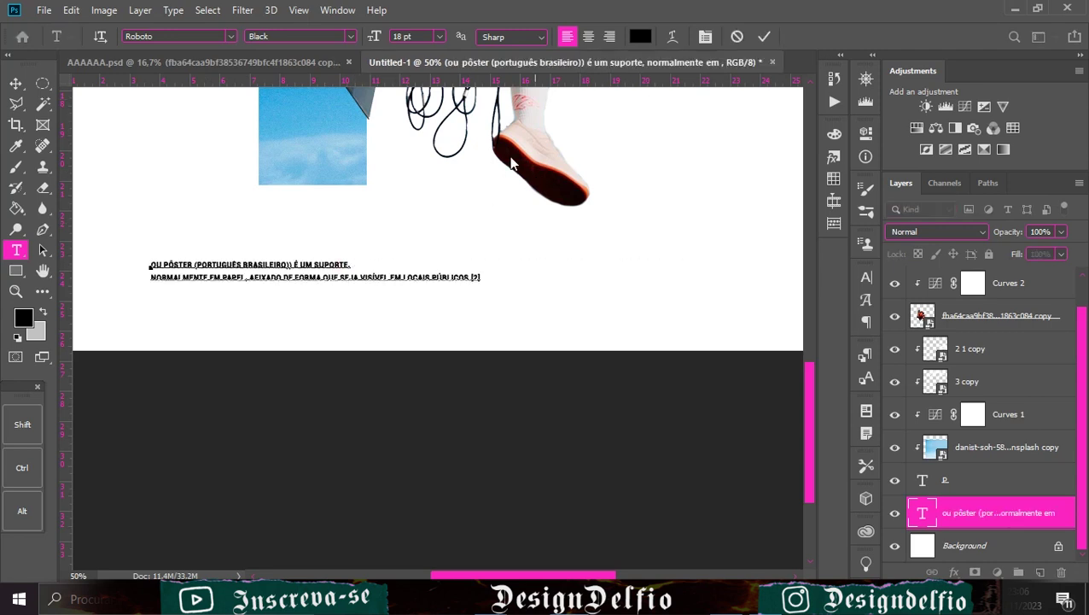
{"action": "key", "text": "Delete"}
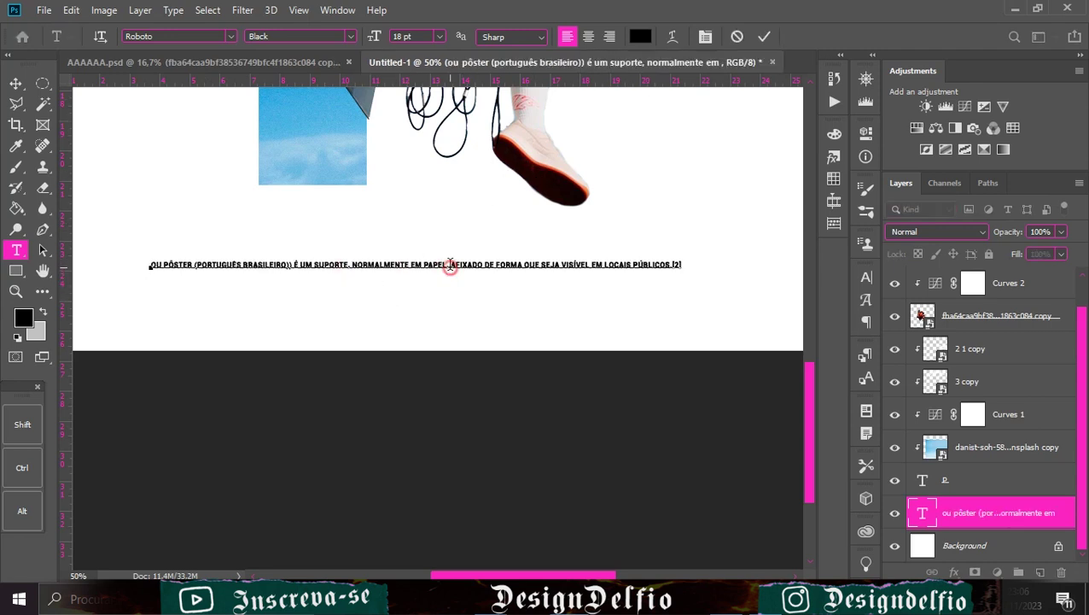
{"action": "key", "text": "Return"}
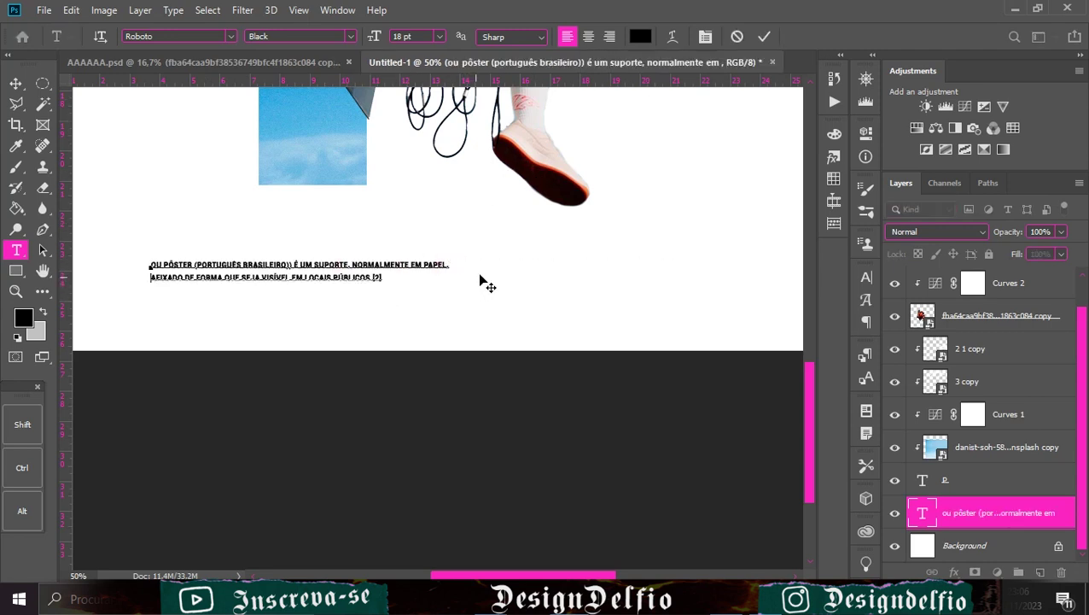
{"action": "left_click", "coordinate": [764, 36]}
Set the caption's font to Inter Regular and turn off its All Caps style.
{"action": "left_click", "coordinate": [867, 278]}
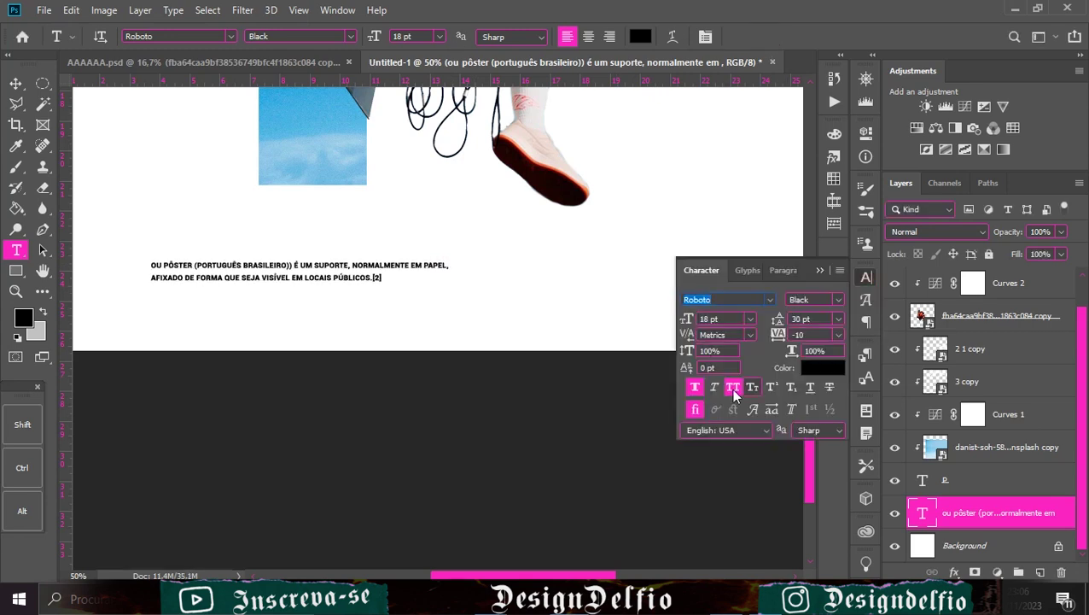
{"action": "left_click", "coordinate": [769, 300]}
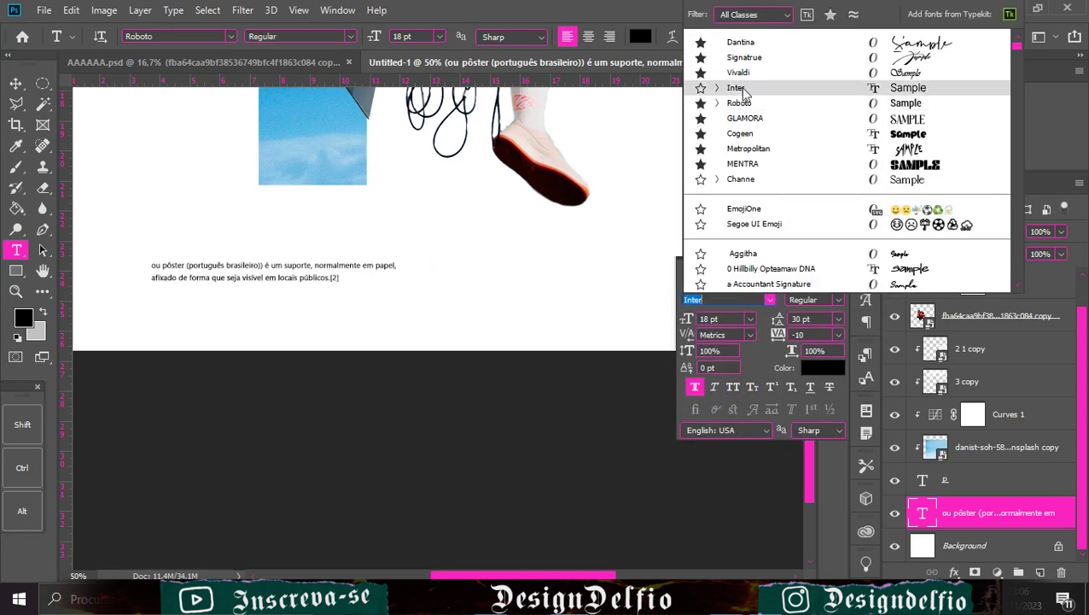
{"action": "left_click", "coordinate": [747, 92]}
{"action": "left_click", "coordinate": [733, 387]}
Increase the caption's tracking to 75.
{"action": "left_click", "coordinate": [837, 335]}
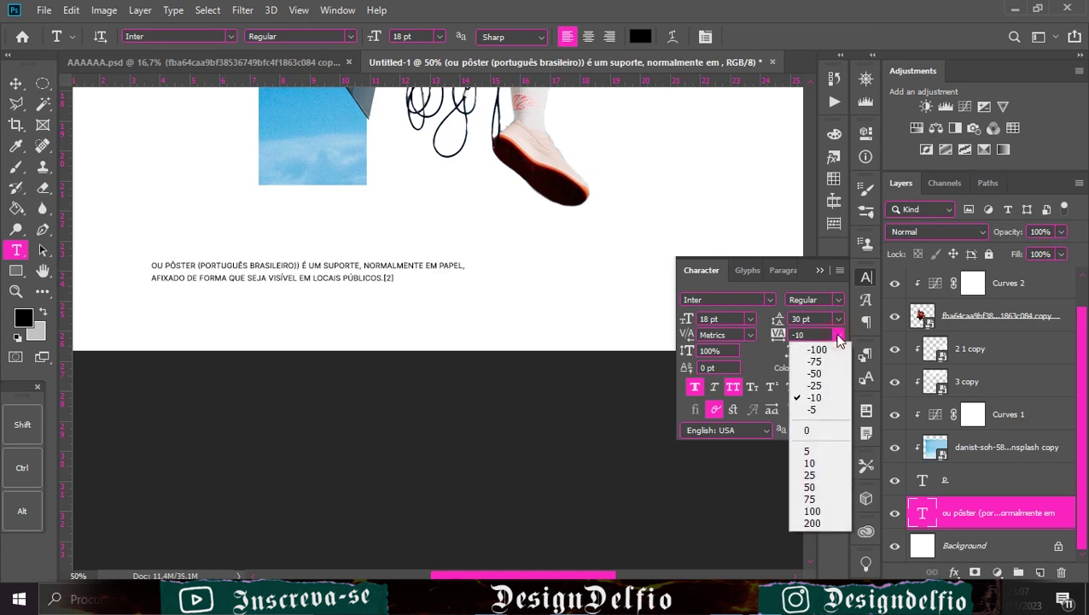
{"action": "left_click", "coordinate": [815, 491]}
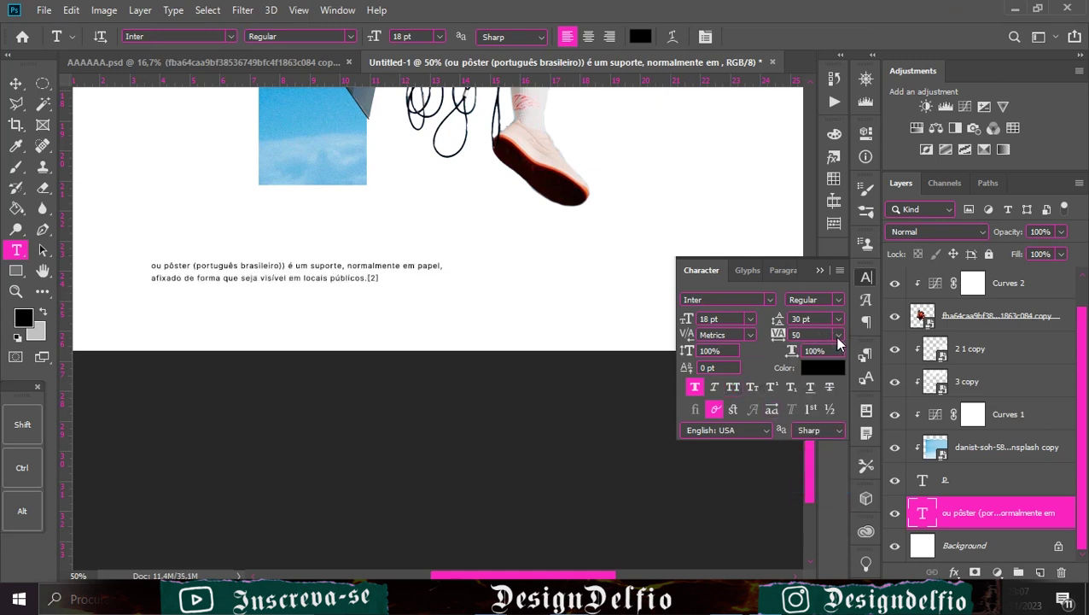
{"action": "left_click", "coordinate": [838, 335]}
{"action": "left_click", "coordinate": [823, 500]}
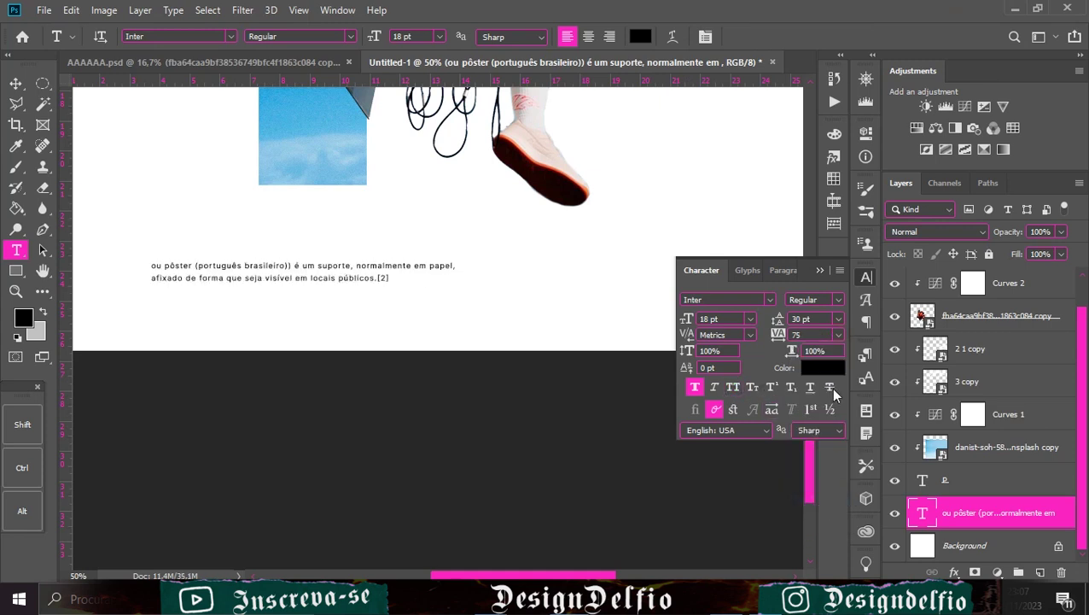
Remove the "[2]" reference from the end of the caption.
{"action": "left_click_drag", "start_coordinate": [376, 279], "coordinate": [399, 278]}
{"action": "key", "text": "BackSpace"}
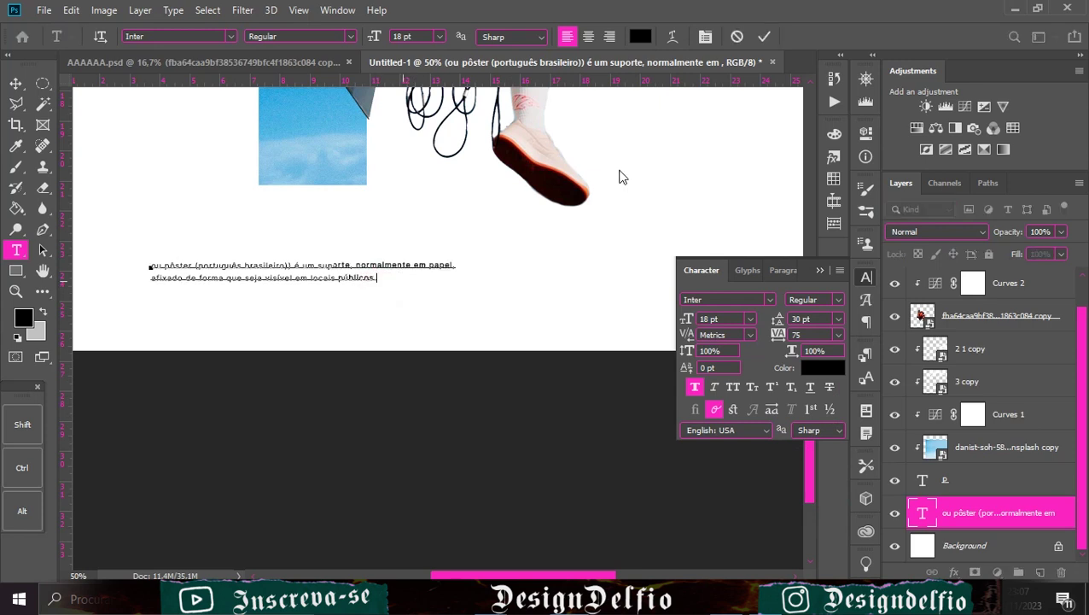
{"action": "left_click", "coordinate": [764, 36]}
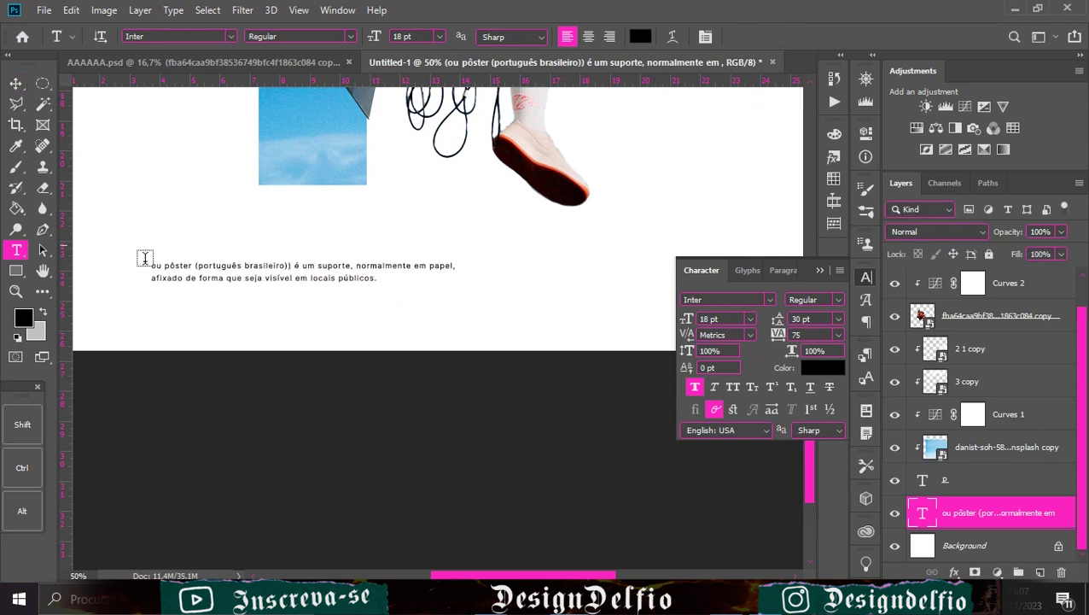
Replace the opening "ou p" of the caption with a capital "P" so that it starts with "Pôster".
{"action": "left_click_drag", "start_coordinate": [163, 259], "coordinate": [121, 261]}
{"action": "key", "text": "BackSpace"}
{"action": "key", "text": "Delete"}
{"action": "type", "text": "P"}
{"action": "left_click", "coordinate": [764, 35]}
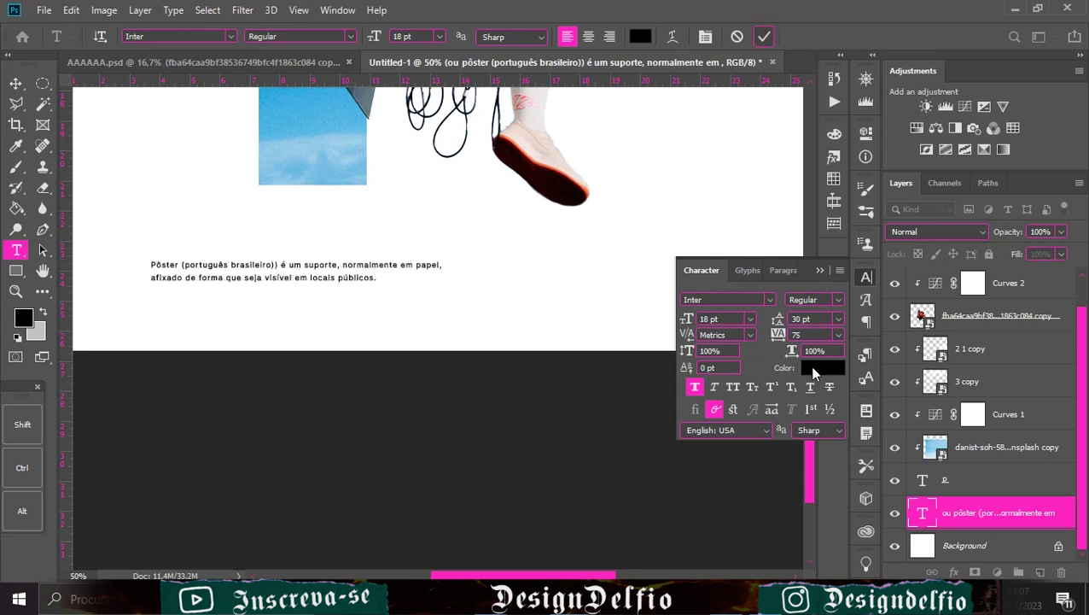
Enlarge the caption to about 128% and place it below the letter P, with their left edges aligned.
{"action": "left_click", "coordinate": [15, 83]}
{"action": "key", "text": "ctrl+minus"}
{"action": "key", "text": "ctrl+minus"}
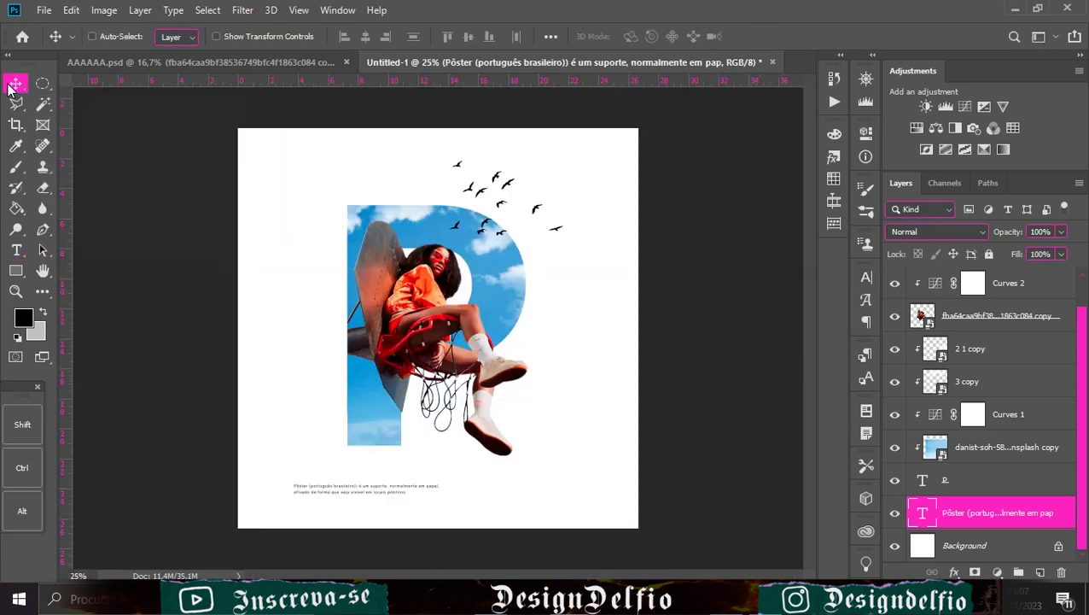
{"action": "key", "text": "ctrl+t"}
{"action": "left_click_drag", "start_coordinate": [464, 490], "coordinate": [503, 517]}
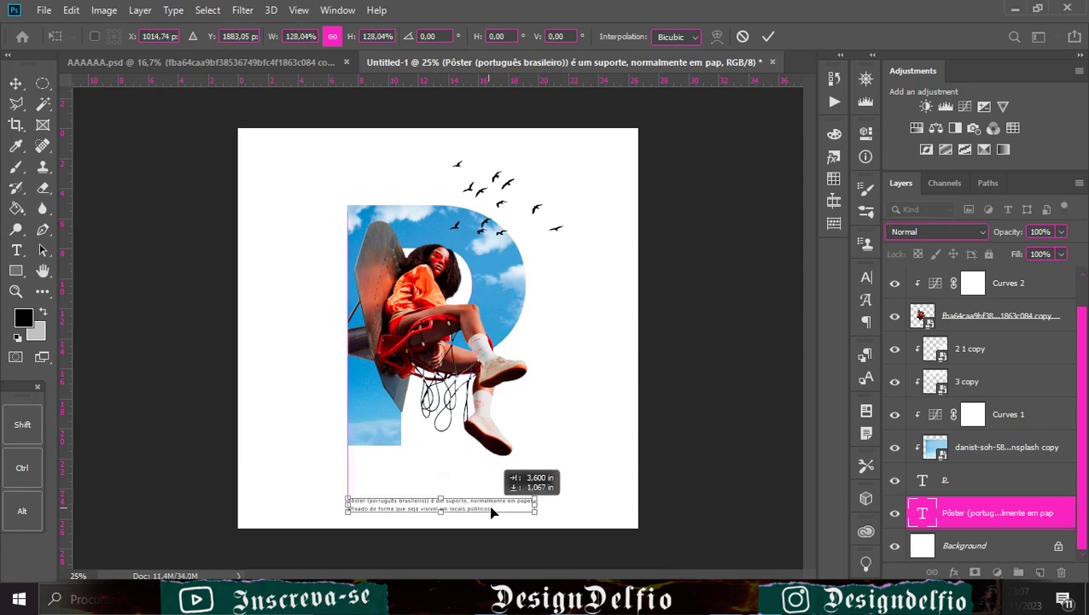
{"action": "left_click", "coordinate": [768, 36]}
Centre-align the caption's two lines and centre the text block horizontally on the canvas.
{"action": "left_click", "coordinate": [16, 250]}
{"action": "left_click", "coordinate": [587, 38]}
{"action": "left_click", "coordinate": [15, 83]}
{"action": "key", "text": "ctrl+a"}
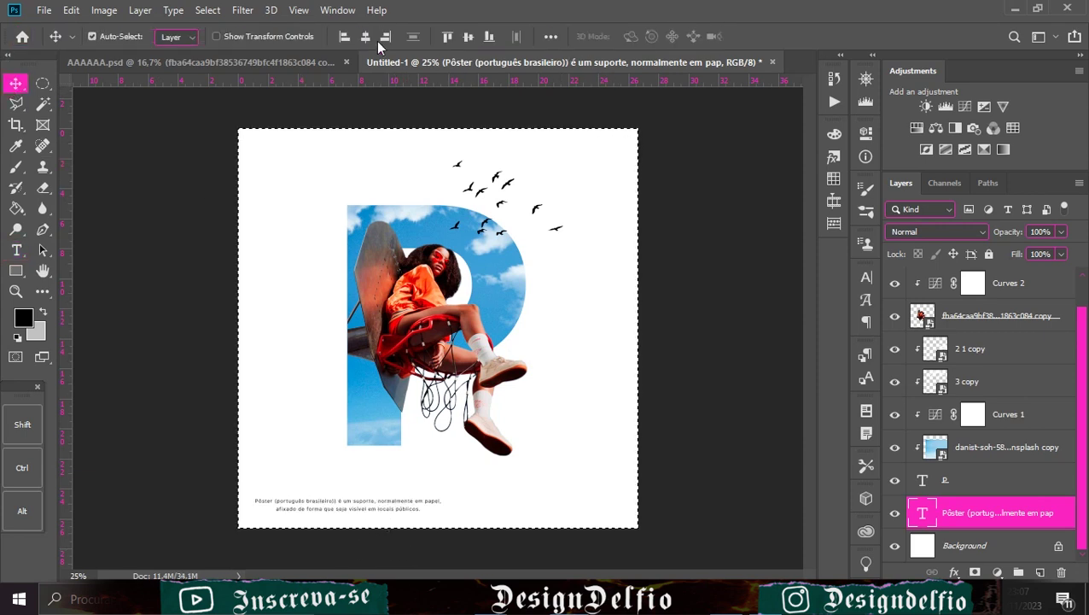
{"action": "left_click", "coordinate": [367, 37]}
{"action": "key", "text": "ctrl+d"}
Nudge the caption straight down, closer to the lower edge of the poster.
{"action": "key", "text": "shift+Down"}
{"action": "key", "text": "shift+Down"}
{"action": "key", "text": "shift+Down"}
{"action": "key", "text": "shift+Down"}
{"action": "key", "text": "shift+Down"}
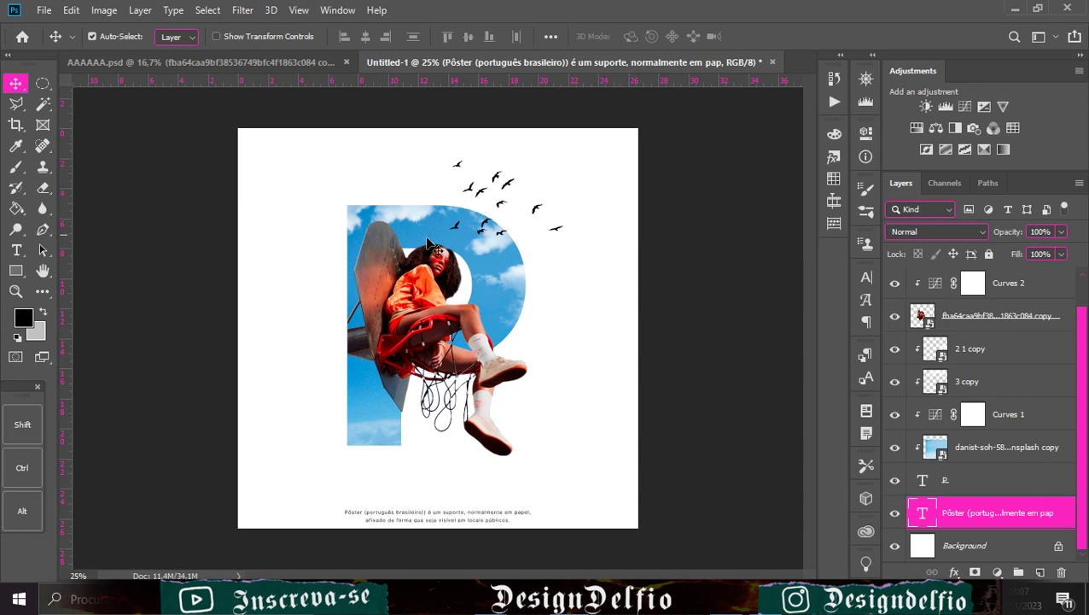
Add a new text layer reading "Poster" directly above the caption layer, placed between the letter P and the caption.
{"action": "scroll", "coordinate": [981, 466], "scroll_direction": "up", "scroll_amount": 1}
{"action": "left_click", "coordinate": [980, 298]}
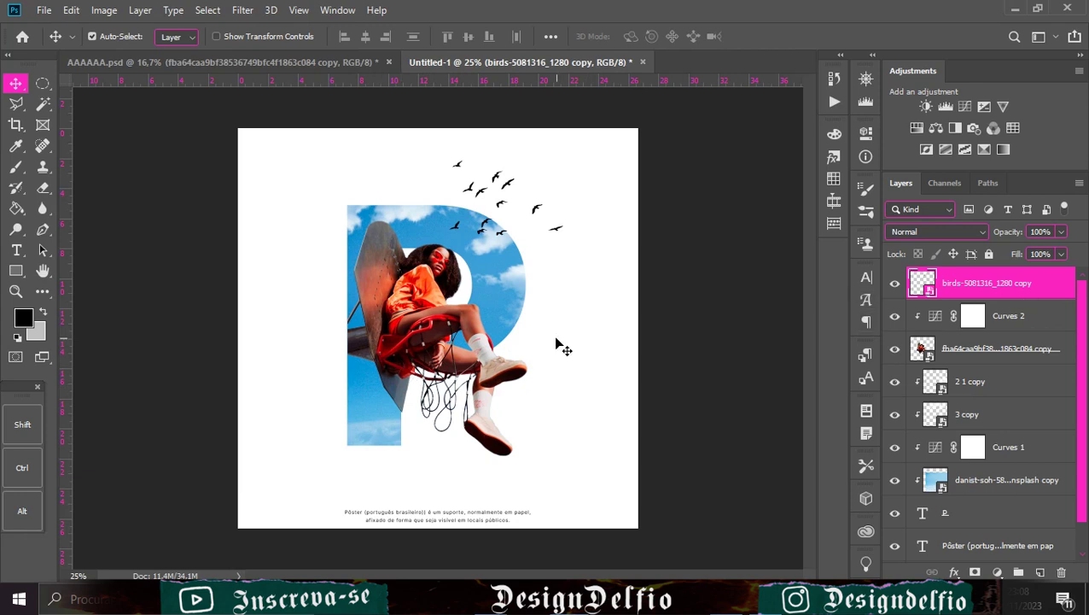
{"action": "scroll", "coordinate": [1003, 528], "scroll_direction": "down", "scroll_amount": 1}
{"action": "left_click", "coordinate": [964, 510]}
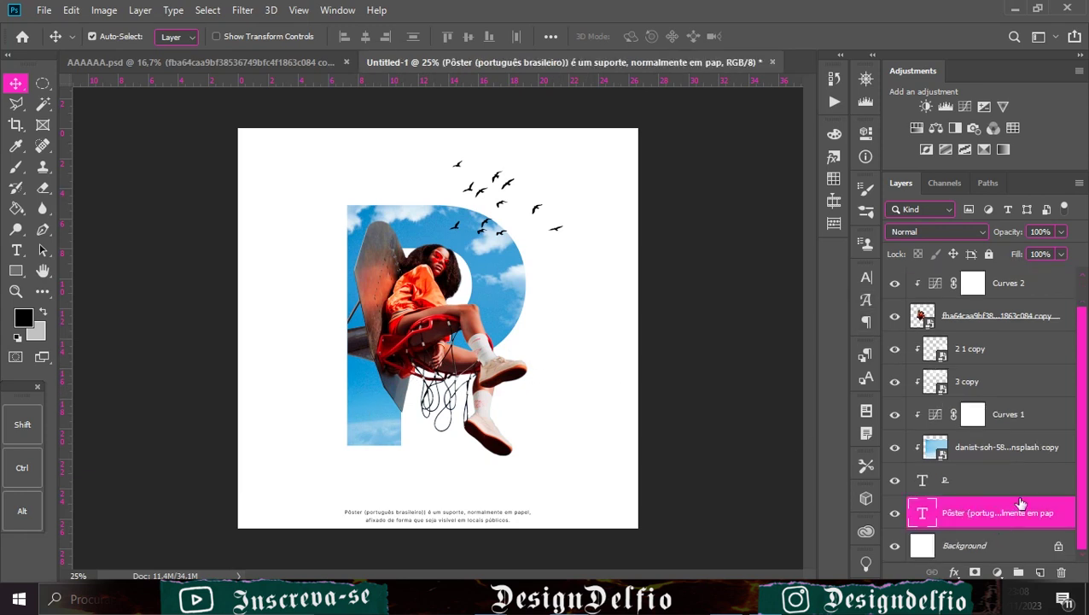
{"action": "left_click", "coordinate": [1039, 572]}
{"action": "key", "text": "t"}
{"action": "left_click", "coordinate": [324, 476]}
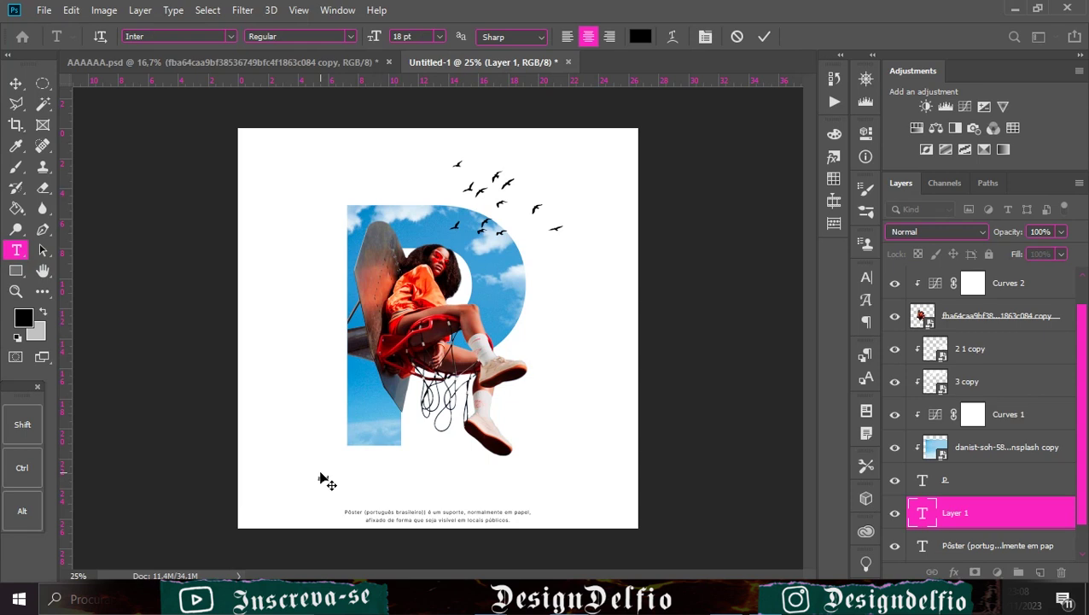
{"action": "left_click", "coordinate": [771, 37]}
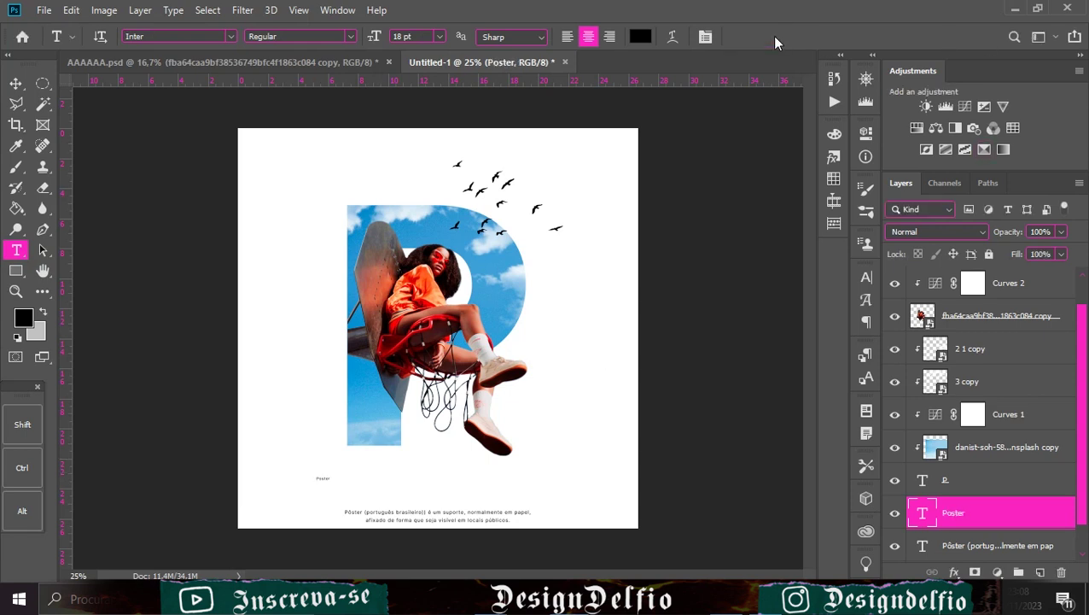
Enlarge the "Poster" text to about 1638% and place it behind the lower part of the letter P.
{"action": "key", "text": "v"}
{"action": "key", "text": "ctrl+t"}
{"action": "left_click_drag", "start_coordinate": [334, 484], "coordinate": [589, 512]}
{"action": "left_click_drag", "start_coordinate": [457, 493], "coordinate": [470, 441]}
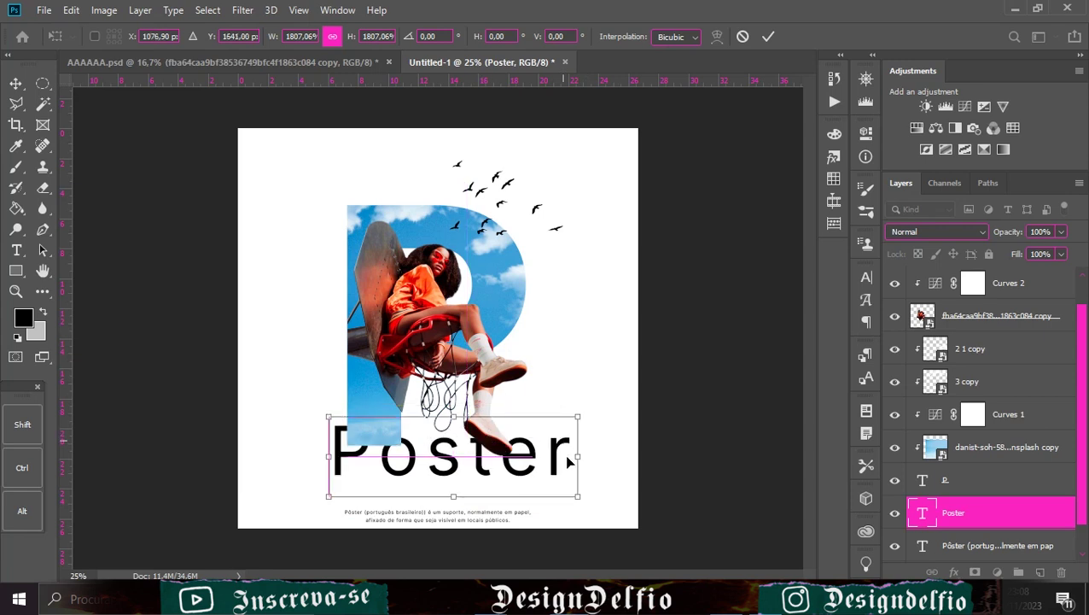
{"action": "left_click_drag", "start_coordinate": [575, 455], "coordinate": [551, 458]}
{"action": "left_click", "coordinate": [768, 37]}
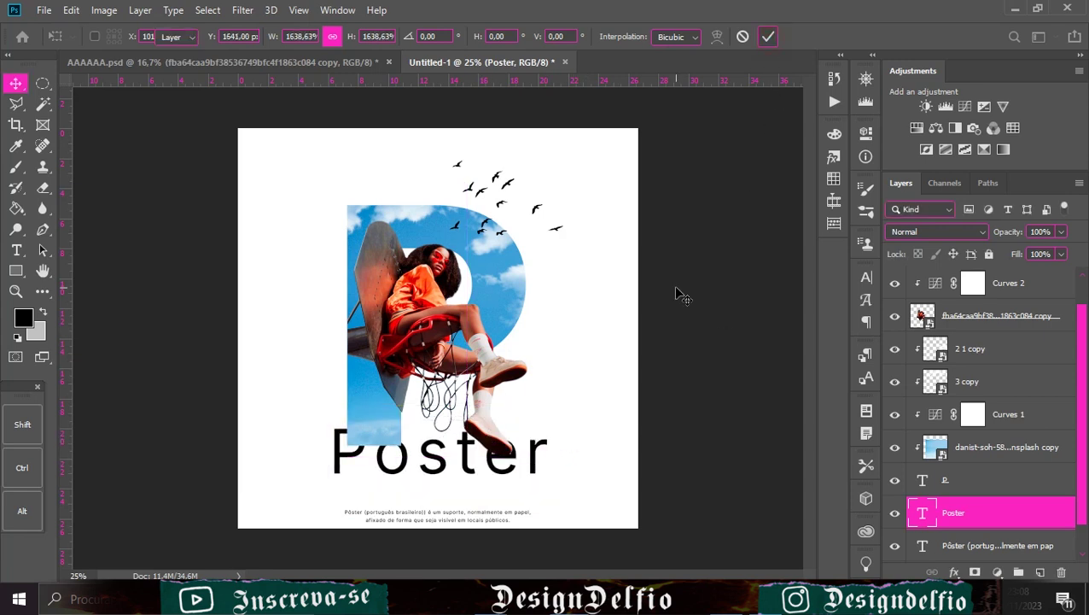
Change the font of the "Poster" text to Signatrue.
{"action": "left_click", "coordinate": [866, 277]}
{"action": "left_click", "coordinate": [748, 319]}
{"action": "left_click", "coordinate": [748, 319]}
{"action": "left_click", "coordinate": [770, 300]}
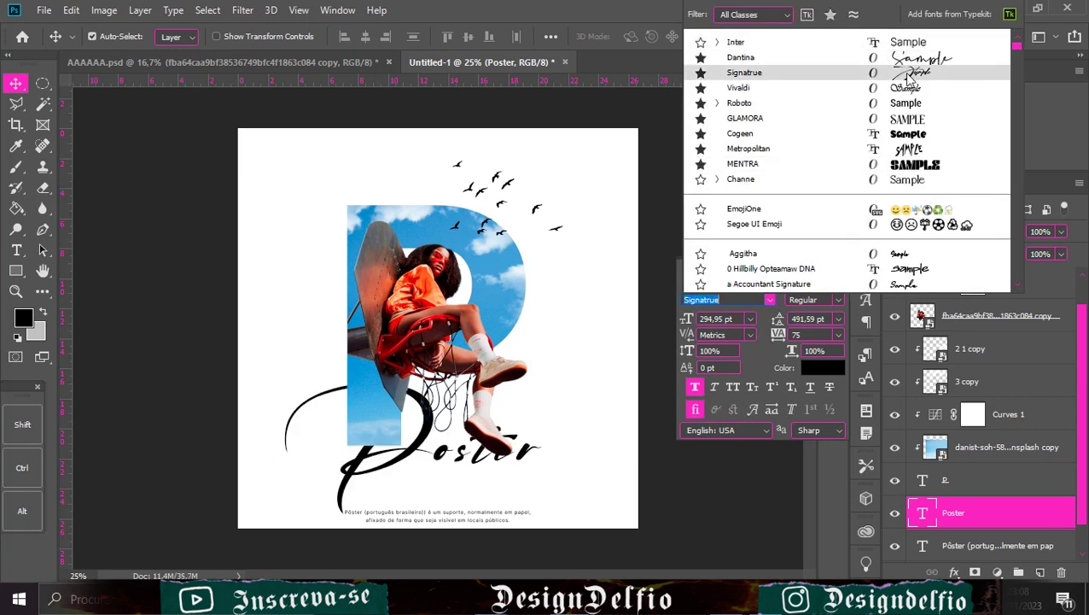
{"action": "left_click", "coordinate": [907, 74]}
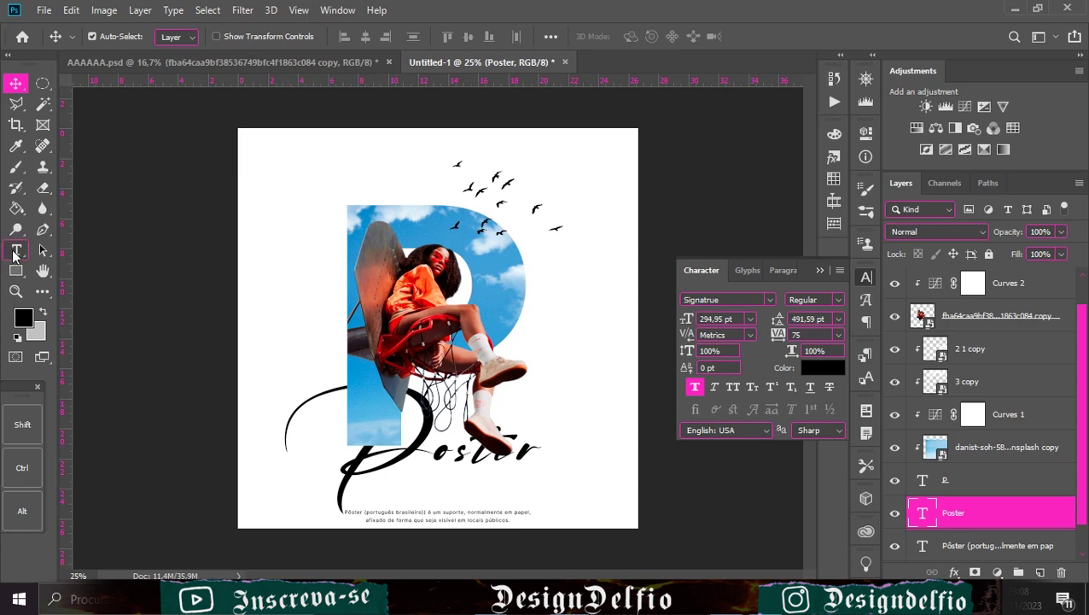
Stretch the "Poster" text to about 128% width and 109% height, keeping it behind the lower part of the letter P.
{"action": "left_click", "coordinate": [16, 251]}
{"action": "left_click", "coordinate": [15, 83]}
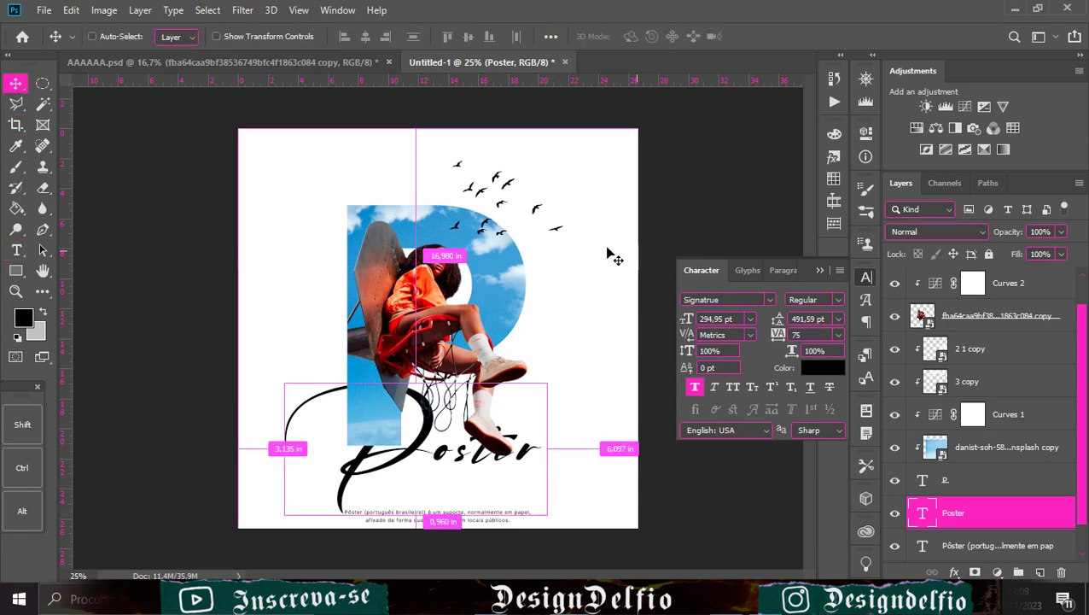
{"action": "key", "text": "ctrl+t"}
{"action": "left_click_drag", "start_coordinate": [546, 465], "coordinate": [592, 464]}
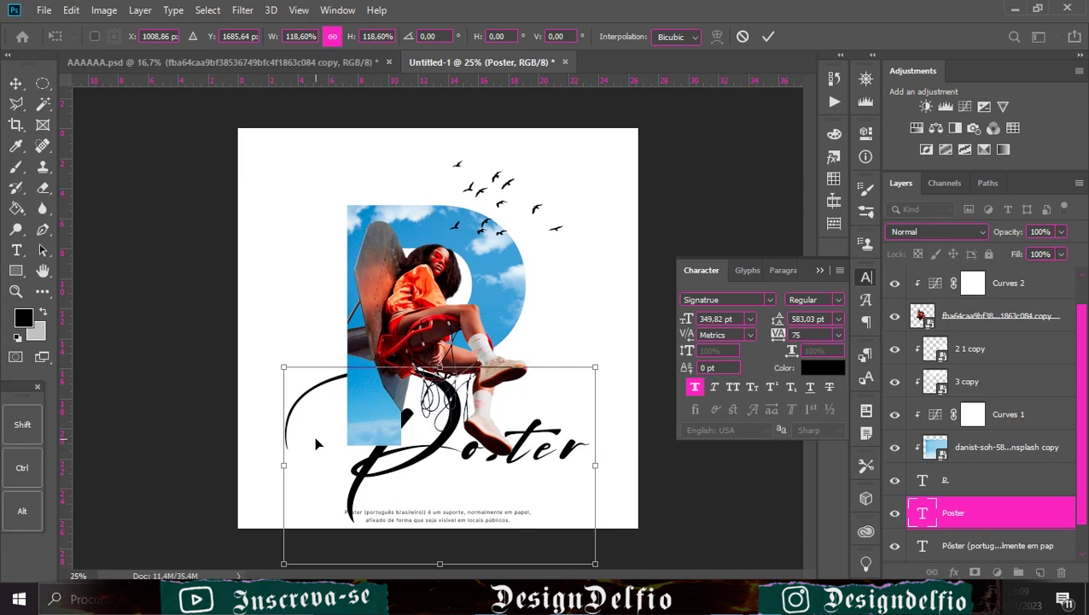
{"action": "left_click_drag", "start_coordinate": [284, 465], "coordinate": [264, 471]}
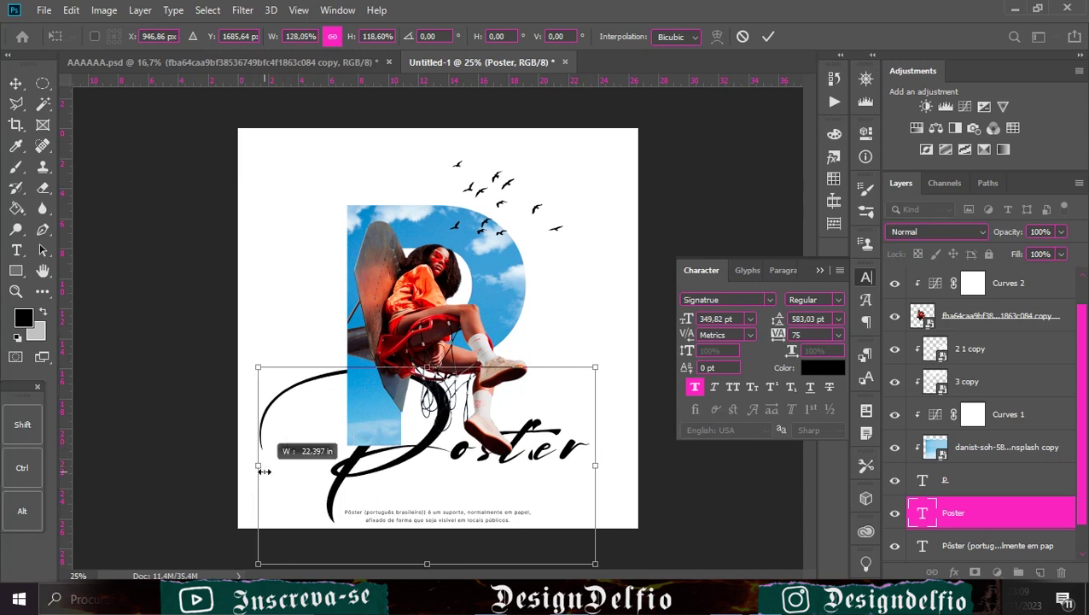
{"action": "left_click_drag", "start_coordinate": [397, 454], "coordinate": [380, 455]}
{"action": "left_click_drag", "start_coordinate": [413, 556], "coordinate": [410, 548]}
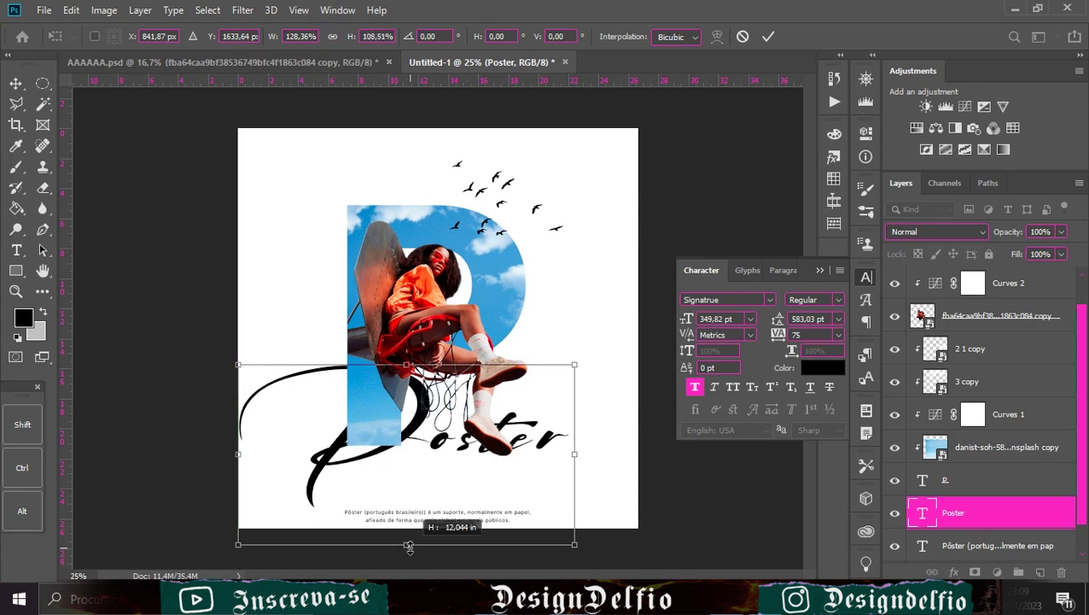
{"action": "left_click", "coordinate": [768, 35]}
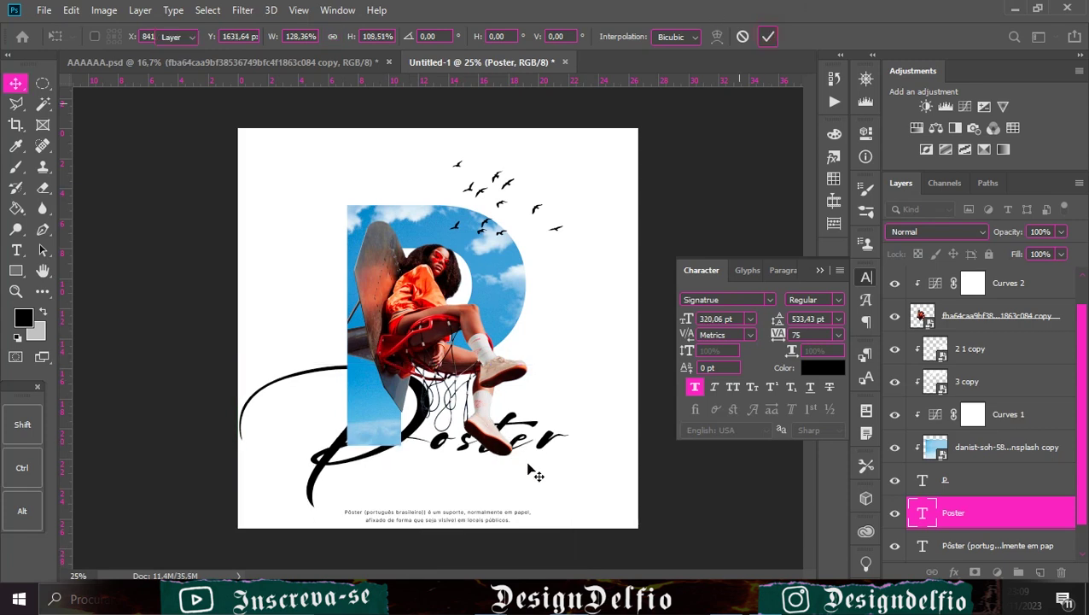
Centre the "Poster" text horizontally on the canvas and shift it slightly down.
{"action": "mouse_move", "coordinate": [551, 435]}
{"action": "left_mouse_down"}
{"action": "mouse_move", "coordinate": [587, 421]}
{"action": "mouse_move", "coordinate": [567, 441]}
{"action": "left_mouse_up"}
{"action": "key", "text": "ctrl+a"}
{"action": "left_click", "coordinate": [367, 36]}
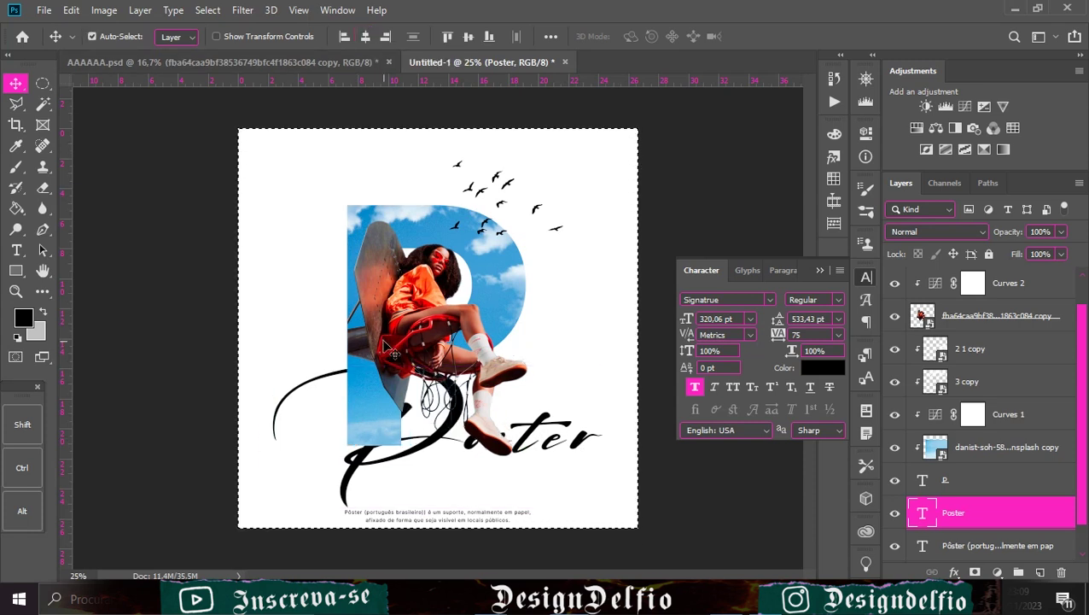
{"action": "key", "text": "ctrl+d"}
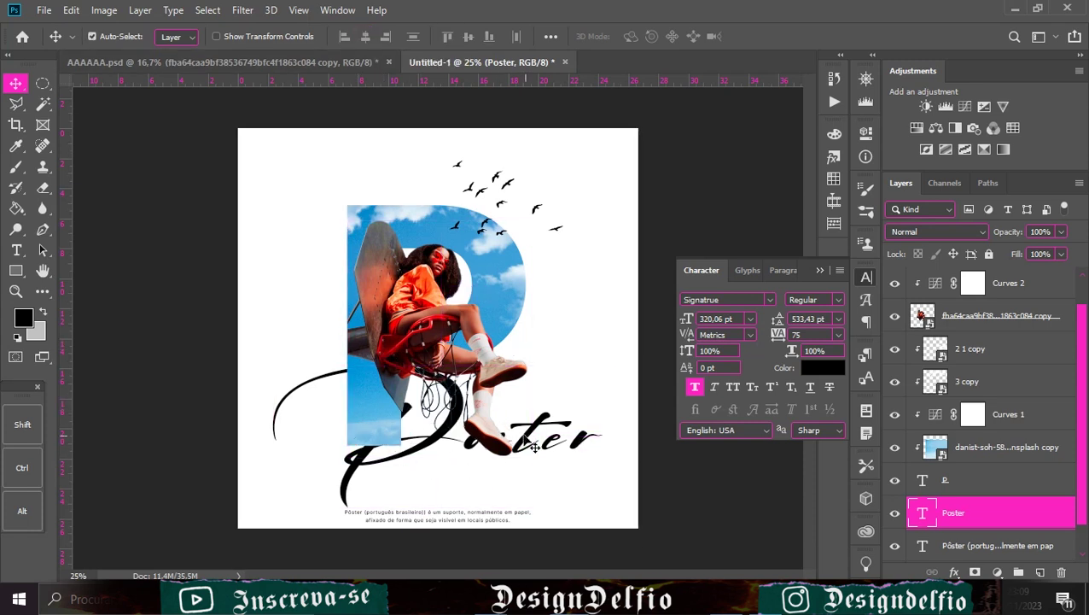
{"action": "left_click_drag", "start_coordinate": [511, 462], "coordinate": [487, 457]}
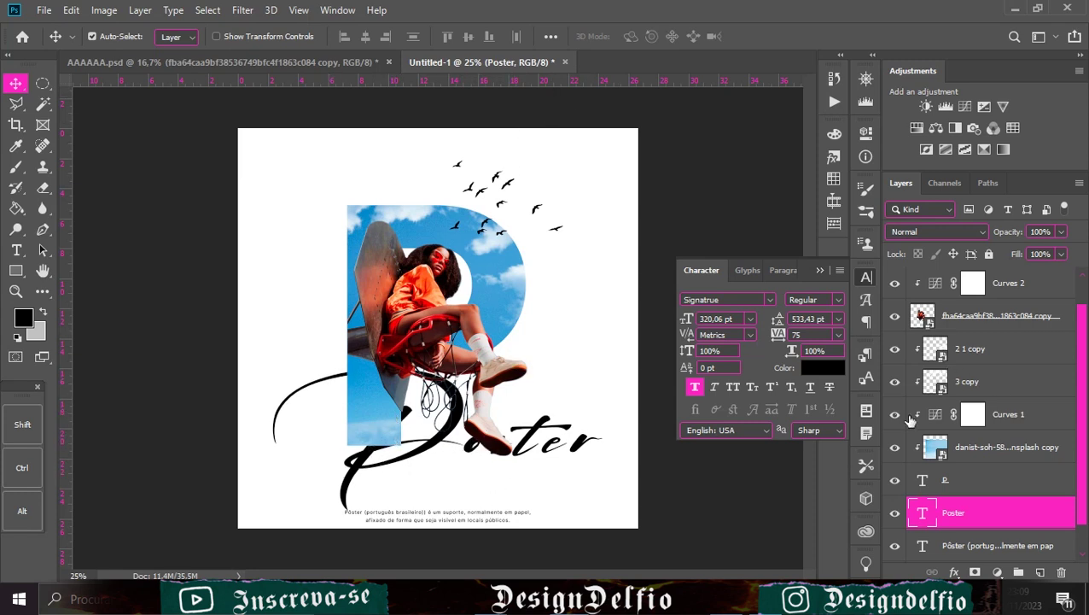
{"action": "left_click", "coordinate": [937, 450]}
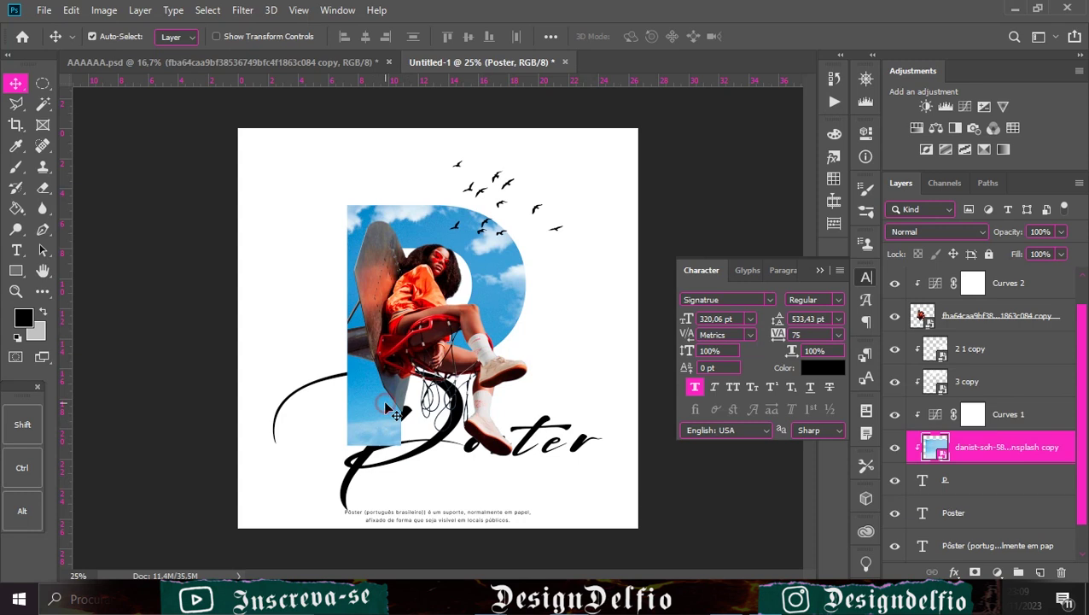
{"action": "left_click", "coordinate": [925, 481], "text": "ctrl"}
{"action": "scroll", "coordinate": [947, 465], "scroll_direction": "down", "scroll_amount": 1}
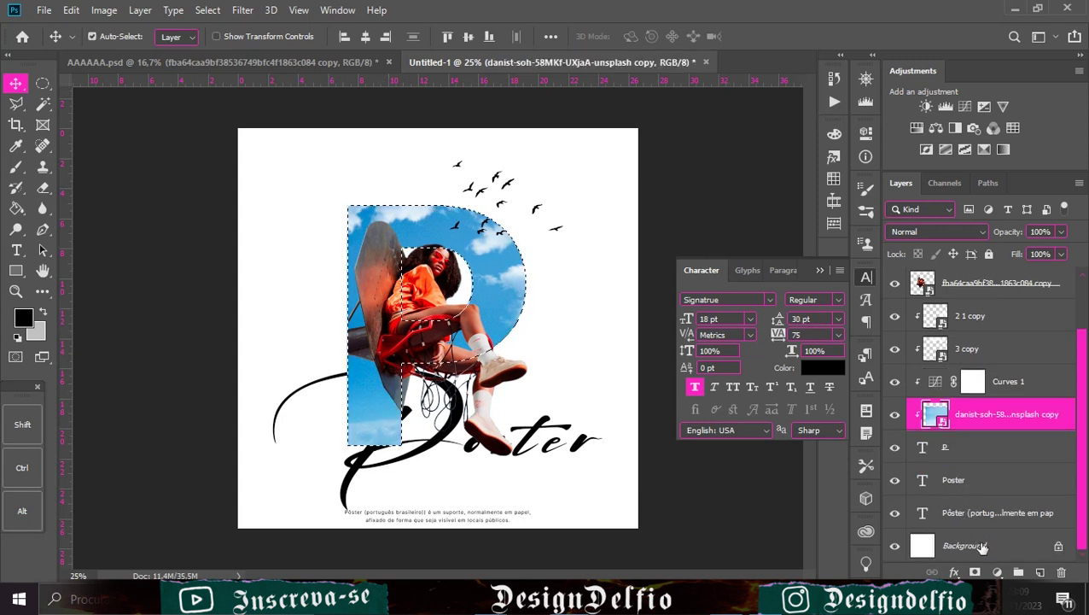
Clear the selection and add a white layer mask to the letter P text layer.
{"action": "left_click", "coordinate": [956, 458]}
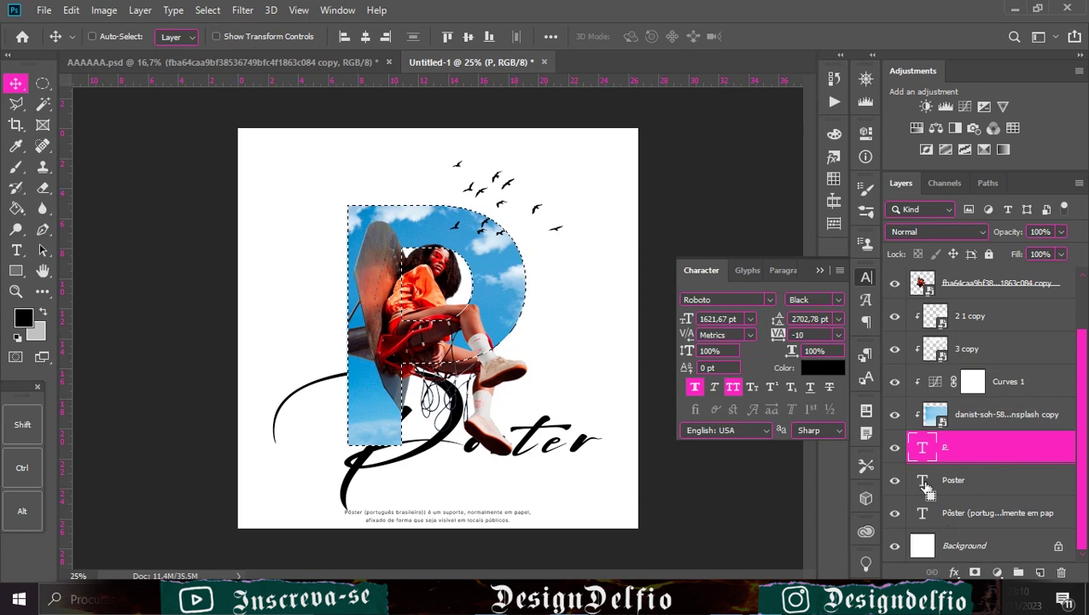
{"action": "key", "text": "ctrl+d"}
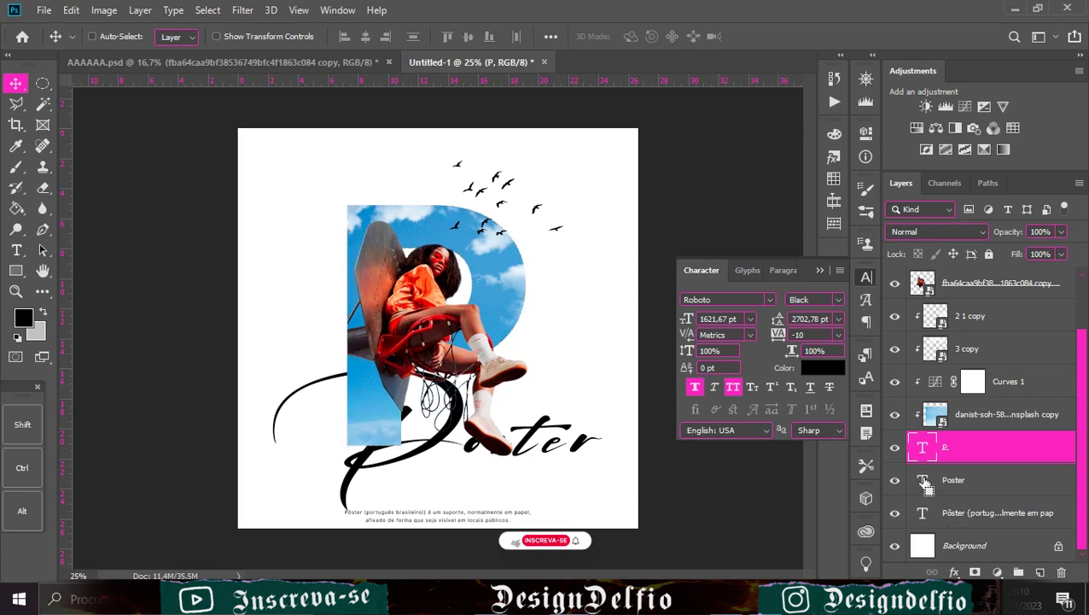
{"action": "left_click", "coordinate": [973, 572]}
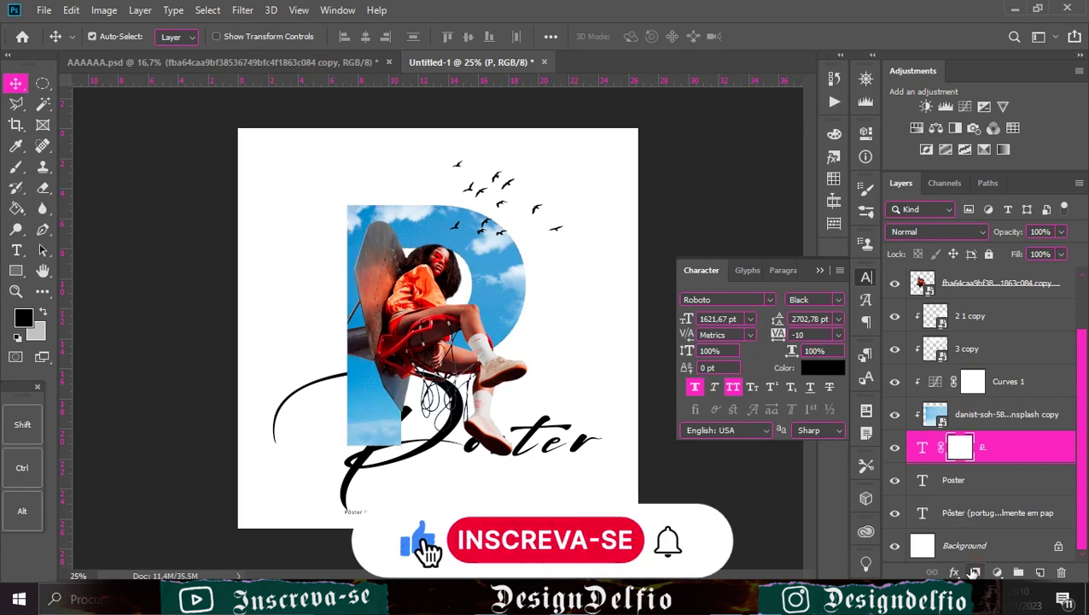
Load the "Poster" text as a selection, paint its lower stem black on the P layer mask, and clear the selection.
{"action": "left_click", "coordinate": [922, 483]}
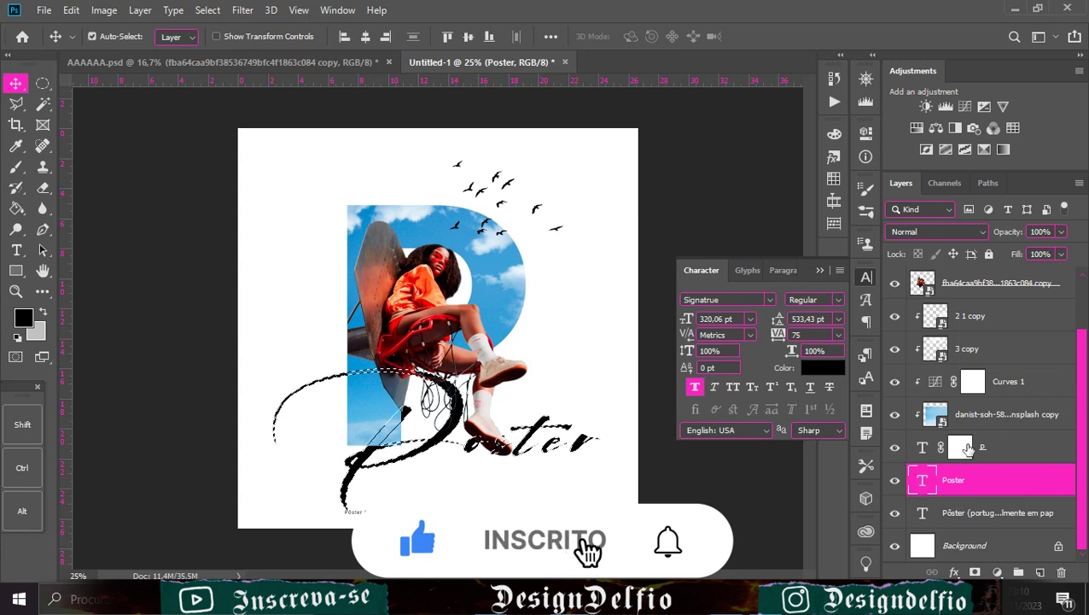
{"action": "left_click", "coordinate": [960, 447]}
{"action": "key", "text": "b"}
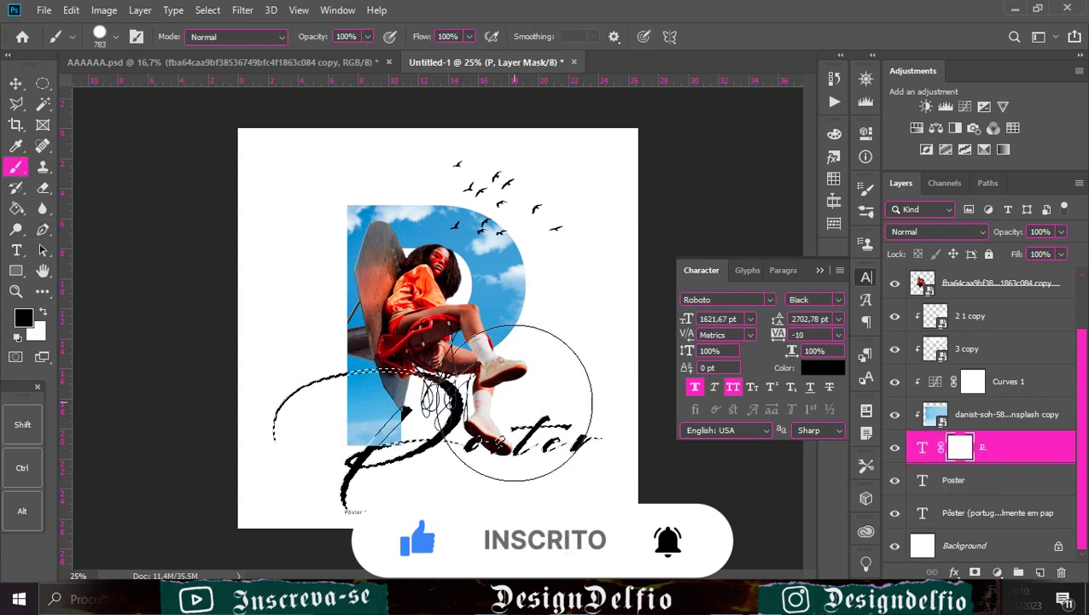
{"action": "mouse_move", "coordinate": [514, 403]}
{"action": "left_mouse_down"}
{"action": "mouse_move", "coordinate": [406, 412]}
{"action": "mouse_move", "coordinate": [431, 425]}
{"action": "mouse_move", "coordinate": [406, 413]}
{"action": "mouse_move", "coordinate": [367, 453]}
{"action": "mouse_move", "coordinate": [413, 436]}
{"action": "mouse_move", "coordinate": [356, 456]}
{"action": "mouse_move", "coordinate": [351, 444]}
{"action": "mouse_move", "coordinate": [403, 430]}
{"action": "mouse_move", "coordinate": [352, 470]}
{"action": "mouse_move", "coordinate": [403, 426]}
{"action": "mouse_move", "coordinate": [380, 430]}
{"action": "mouse_move", "coordinate": [359, 482]}
{"action": "left_mouse_up"}
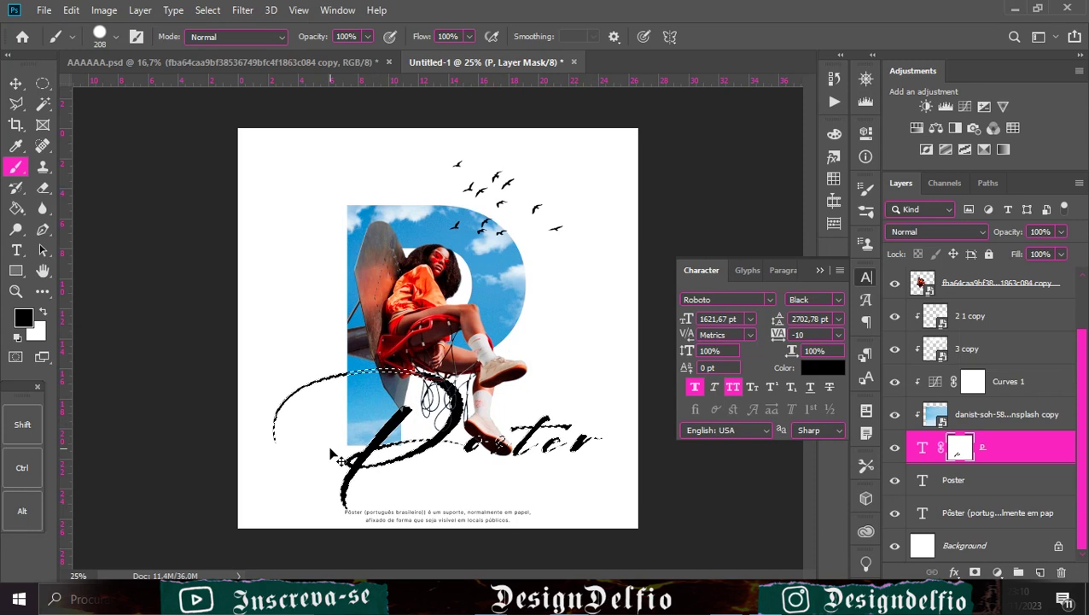
{"action": "key", "text": "ctrl+d"}
{"action": "left_click", "coordinate": [15, 83]}
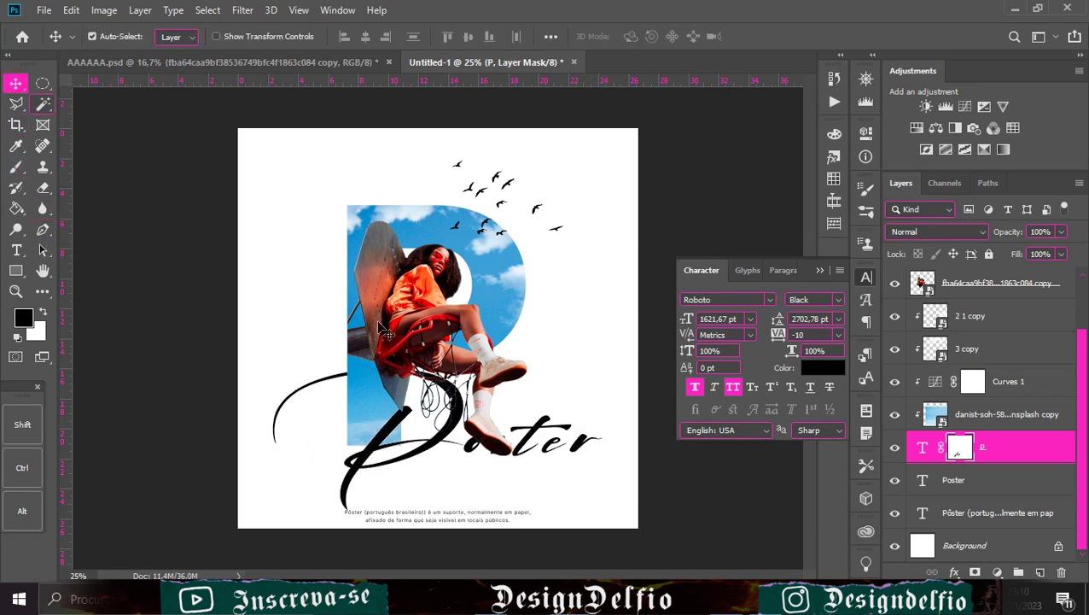
Nudge the image of the woman on the basketball hoop slightly upward.
{"action": "left_click", "coordinate": [412, 357]}
{"action": "key", "text": "shift+Up"}
{"action": "key", "text": "shift+Up"}
{"action": "key", "text": "shift+Up"}
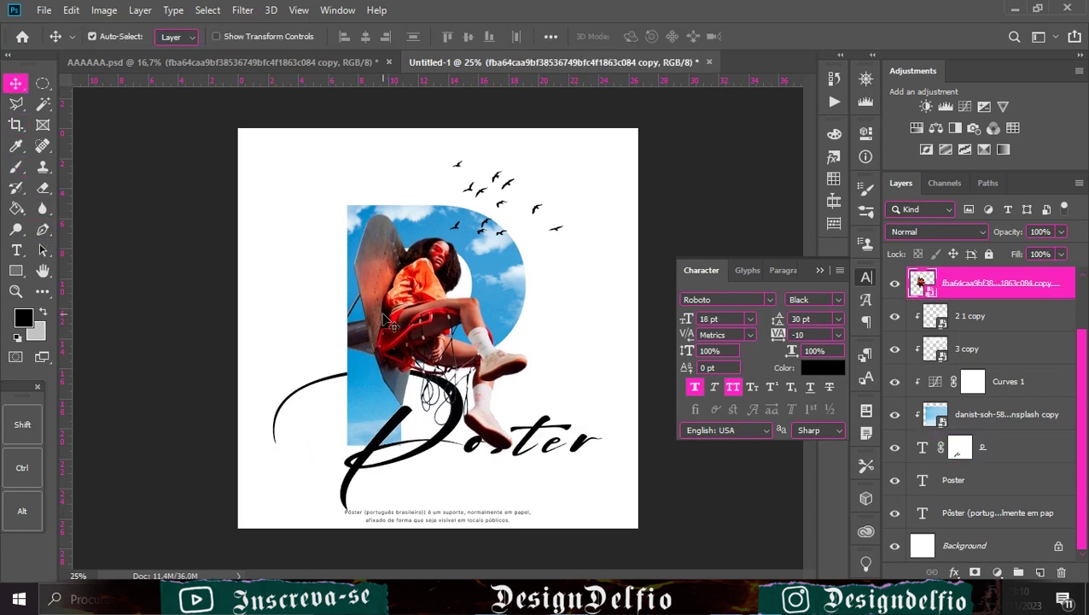
{"action": "key", "text": "shift+Up"}
{"action": "key", "text": "shift+Up"}
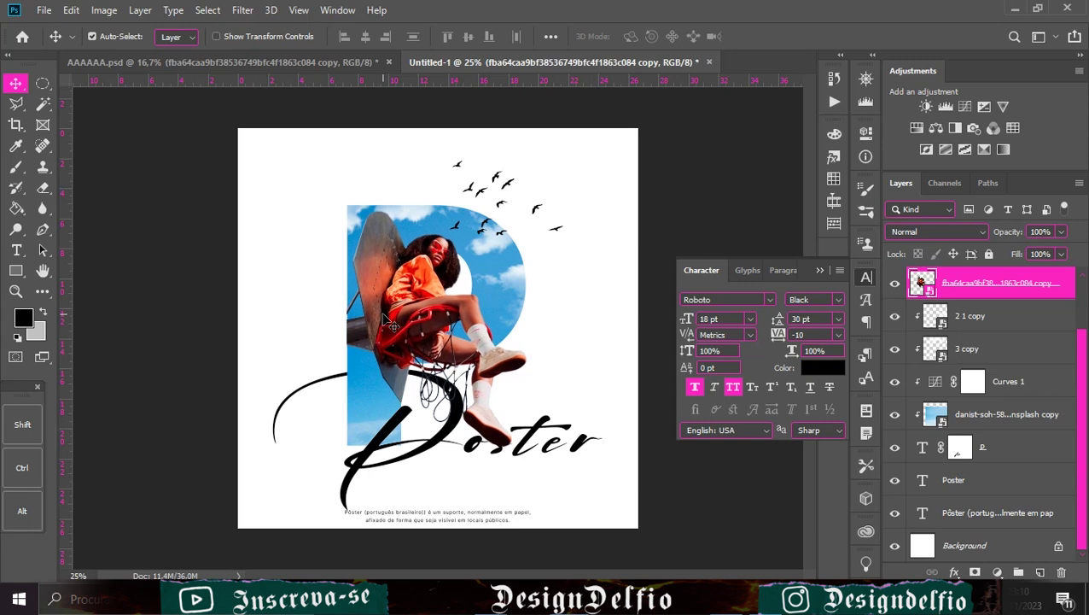
{"action": "key", "text": "shift+Up"}
{"action": "key", "text": "shift+Up"}
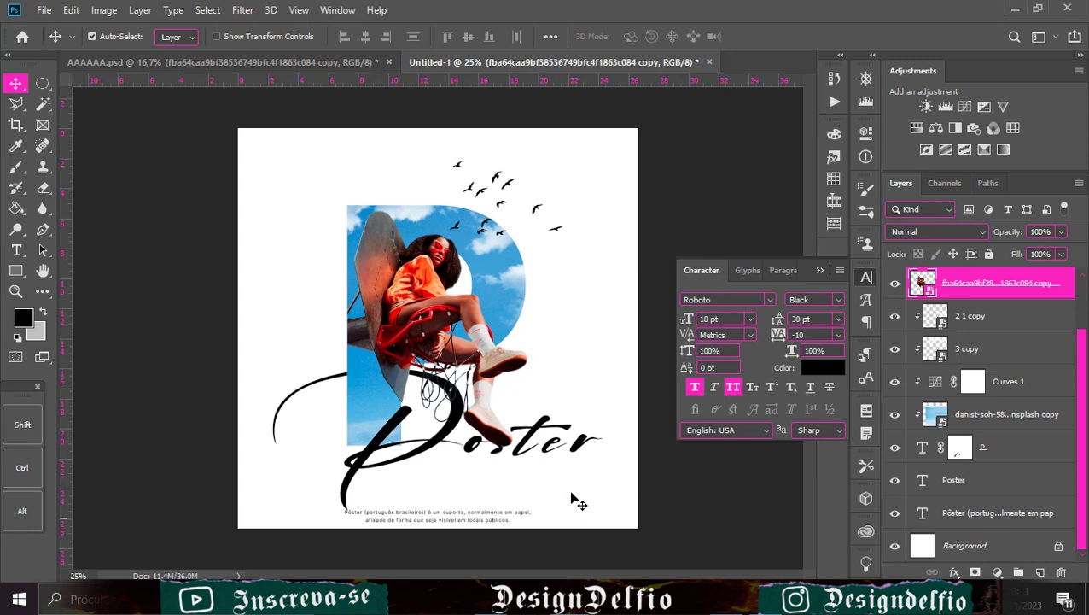
Place the basketball image above the Curves 2 layer and position it at the end of the "Poster" lettering.
{"action": "scroll", "coordinate": [1073, 375], "scroll_direction": "up", "scroll_amount": 2}
{"action": "left_click", "coordinate": [967, 290]}
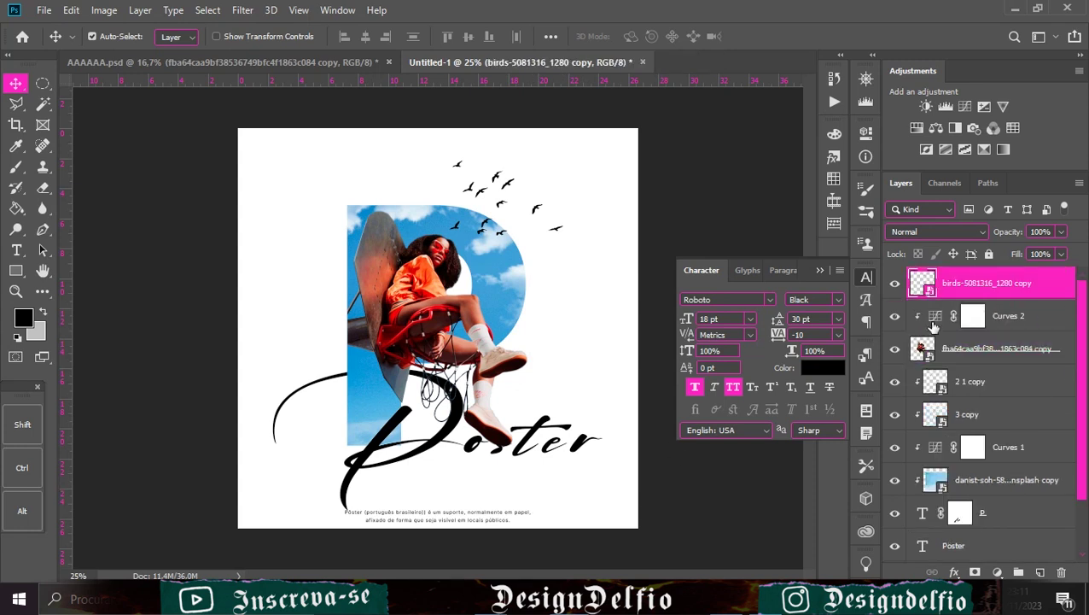
{"action": "left_click", "coordinate": [989, 317]}
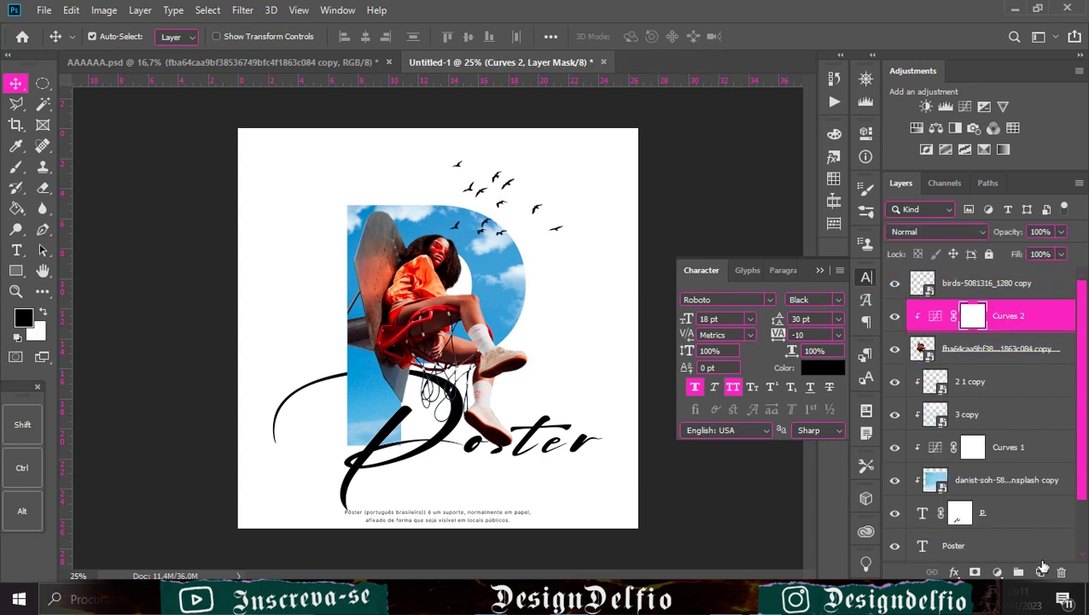
{"action": "left_click", "coordinate": [1040, 571]}
{"action": "left_click_drag", "start_coordinate": [607, 474], "coordinate": [613, 483]}
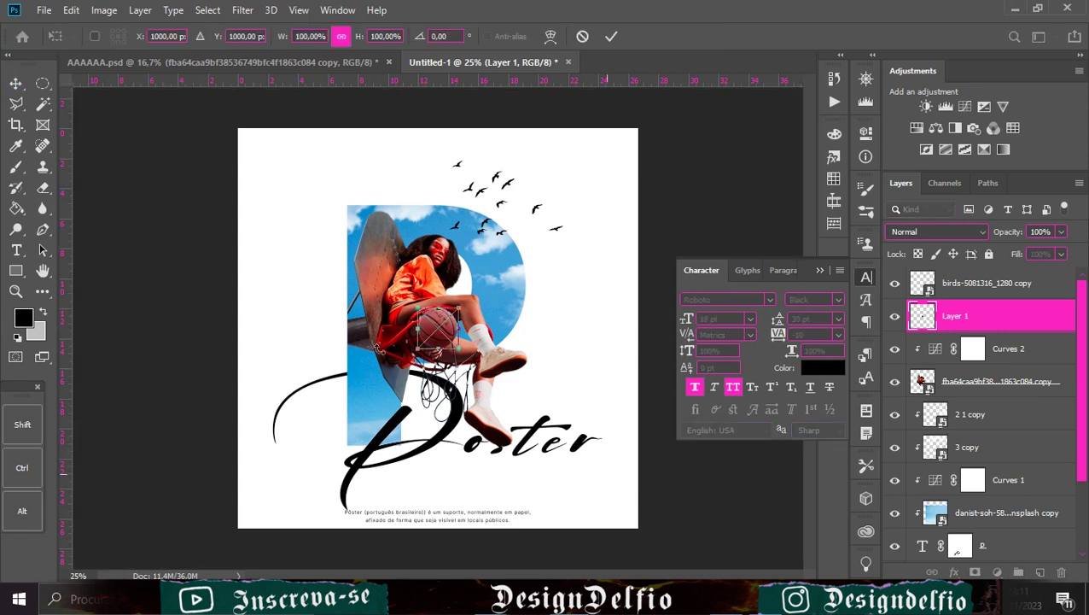
{"action": "left_click_drag", "start_coordinate": [445, 346], "coordinate": [610, 472]}
{"action": "left_click", "coordinate": [612, 36]}
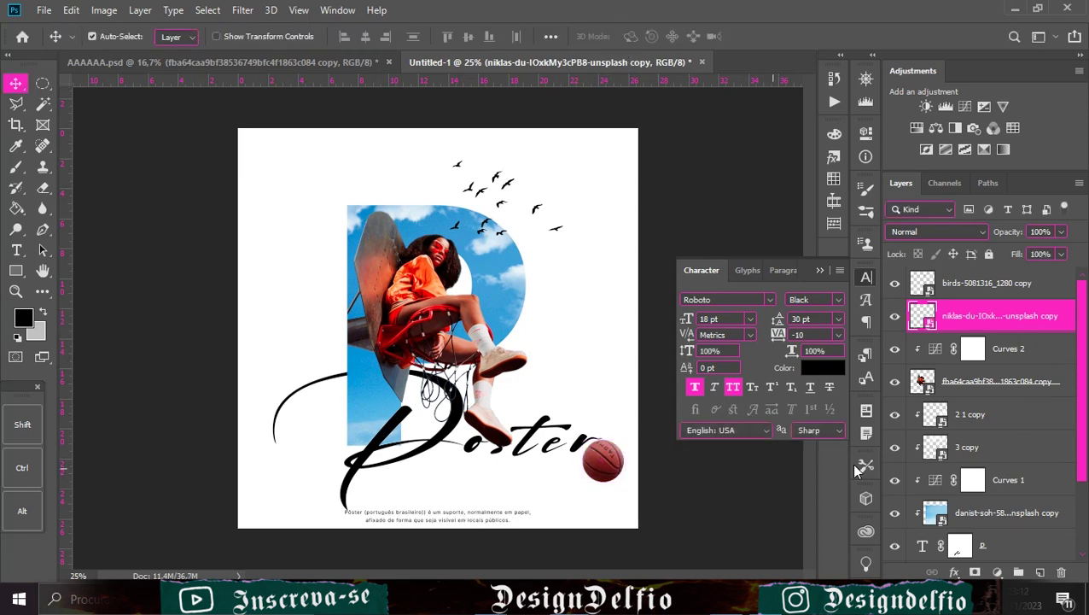
Add a Curves adjustment clipped to the basketball with a contrast S-curve that darkens the shadows and lifts the highlights.
{"action": "left_click", "coordinate": [984, 106]}
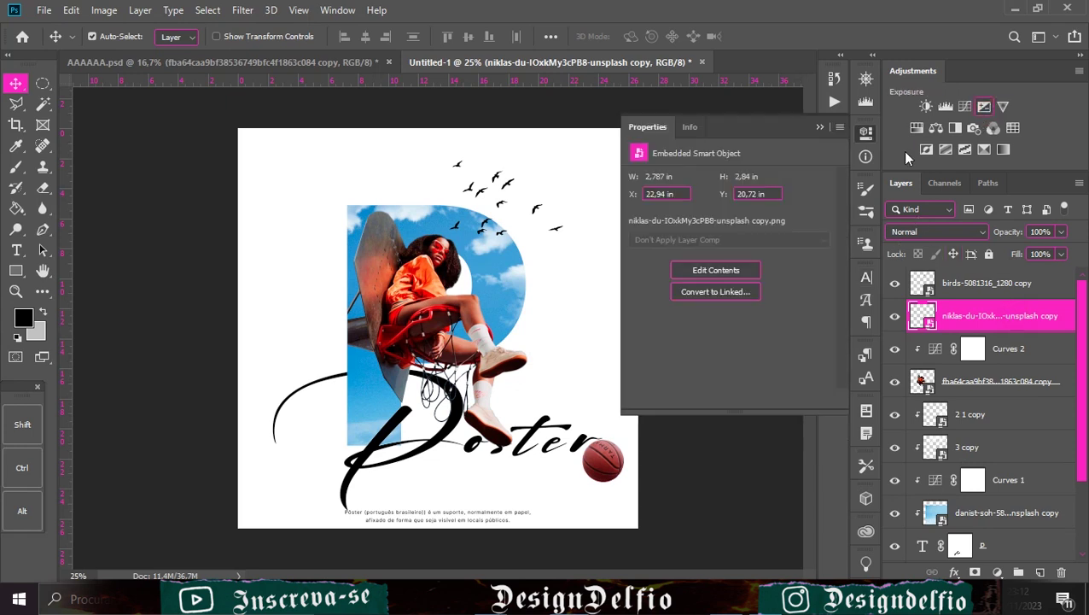
{"action": "key", "text": "ctrl+z"}
{"action": "left_click", "coordinate": [962, 107]}
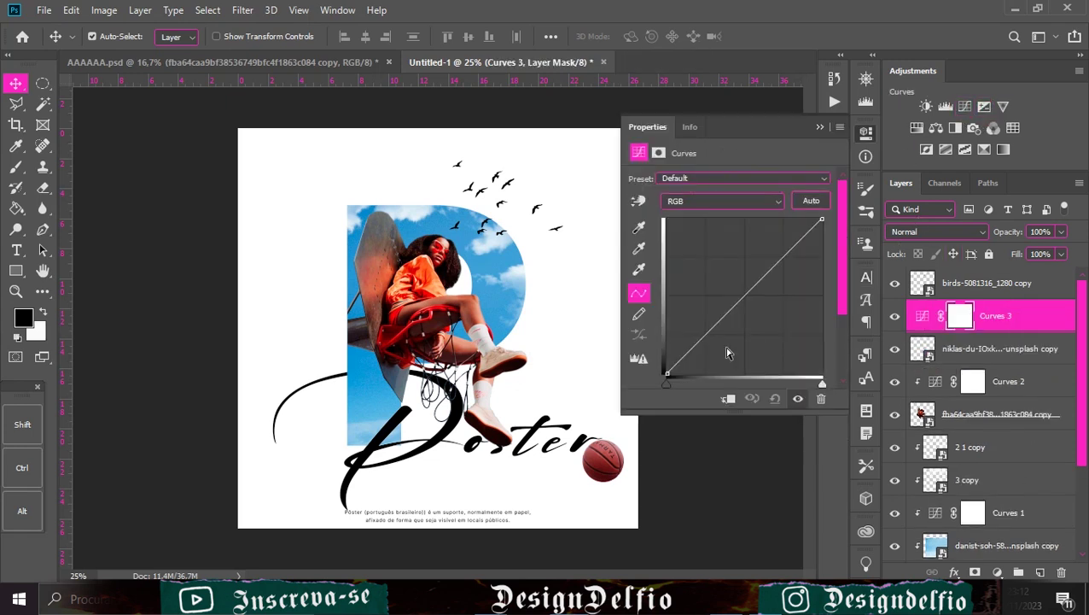
{"action": "left_click", "coordinate": [726, 401]}
{"action": "left_click_drag", "start_coordinate": [698, 335], "coordinate": [710, 346]}
{"action": "left_click_drag", "start_coordinate": [799, 250], "coordinate": [783, 240]}
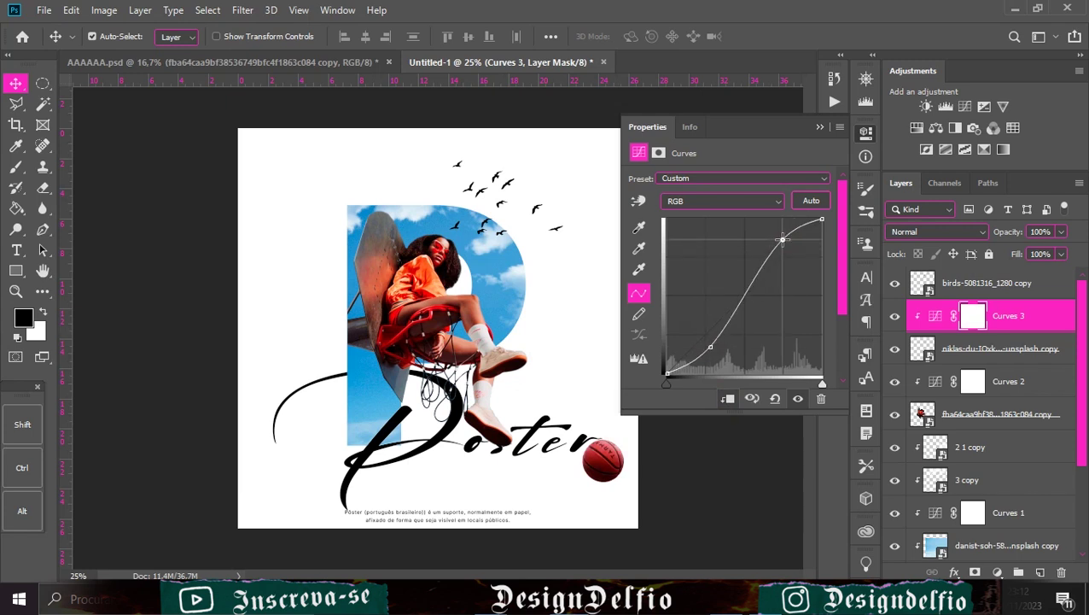
{"action": "left_click", "coordinate": [817, 127]}
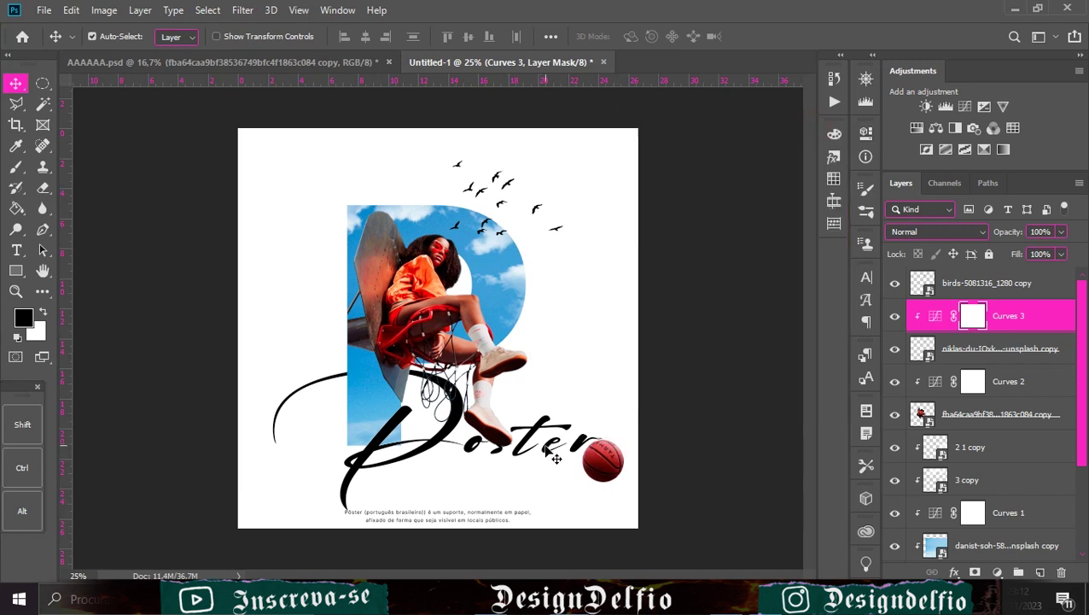
Set the tracking of the "Poster" text to 25 and shift it slightly left.
{"action": "left_click", "coordinate": [548, 450]}
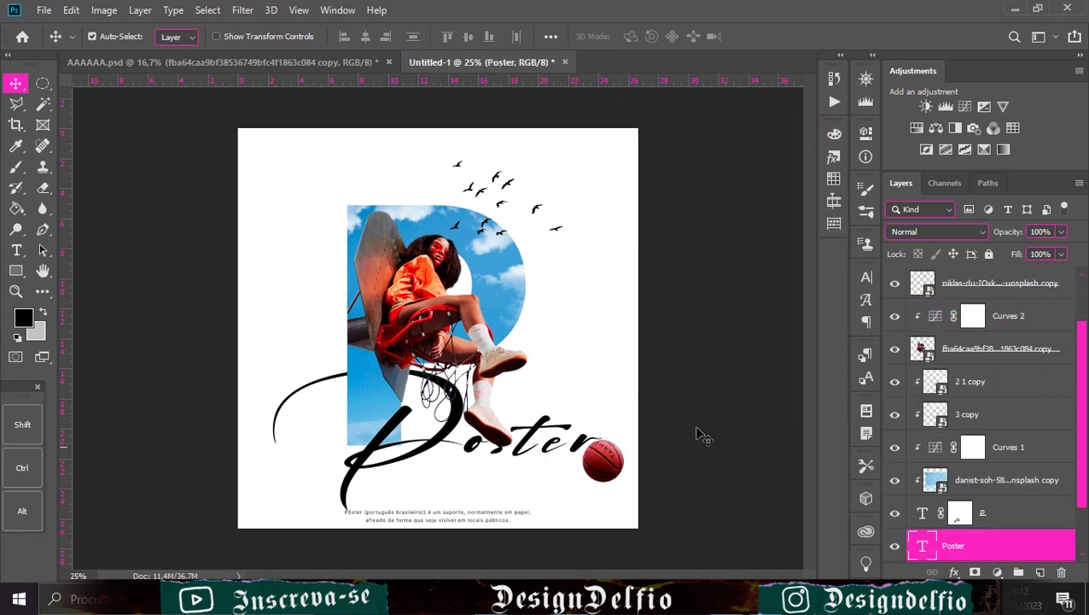
{"action": "left_click", "coordinate": [866, 281]}
{"action": "left_click", "coordinate": [839, 334]}
{"action": "left_click", "coordinate": [812, 469]}
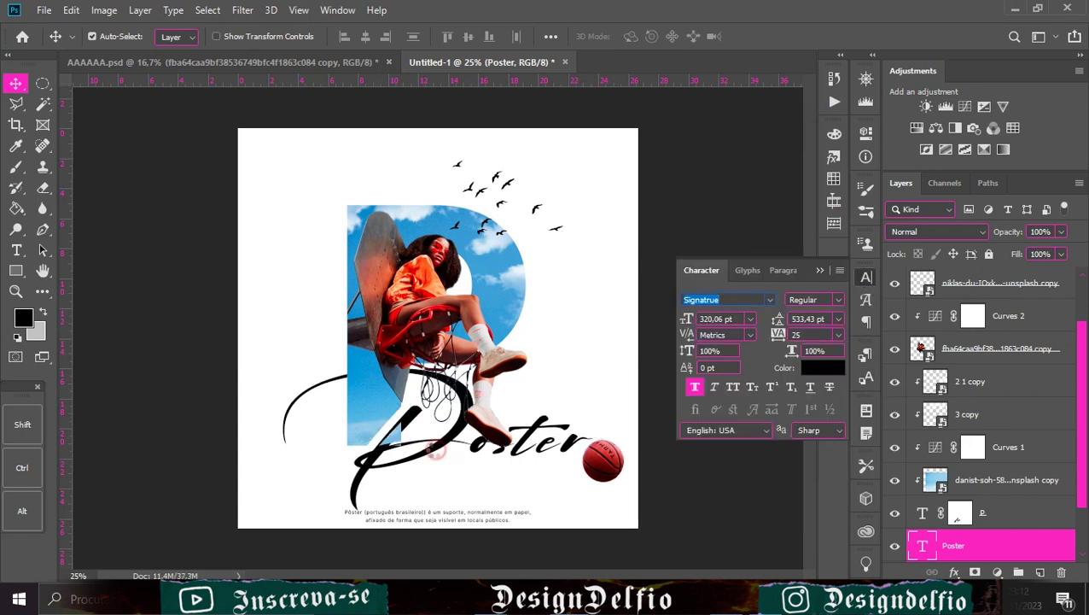
{"action": "left_click", "coordinate": [838, 335]}
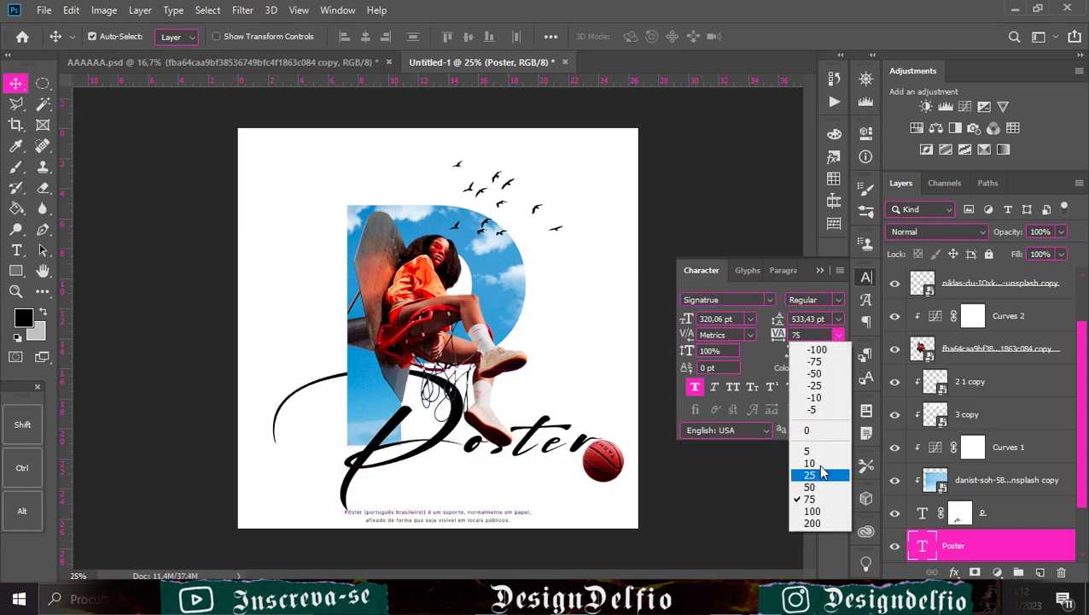
{"action": "left_click", "coordinate": [820, 474]}
{"action": "left_click_drag", "start_coordinate": [531, 431], "coordinate": [529, 431]}
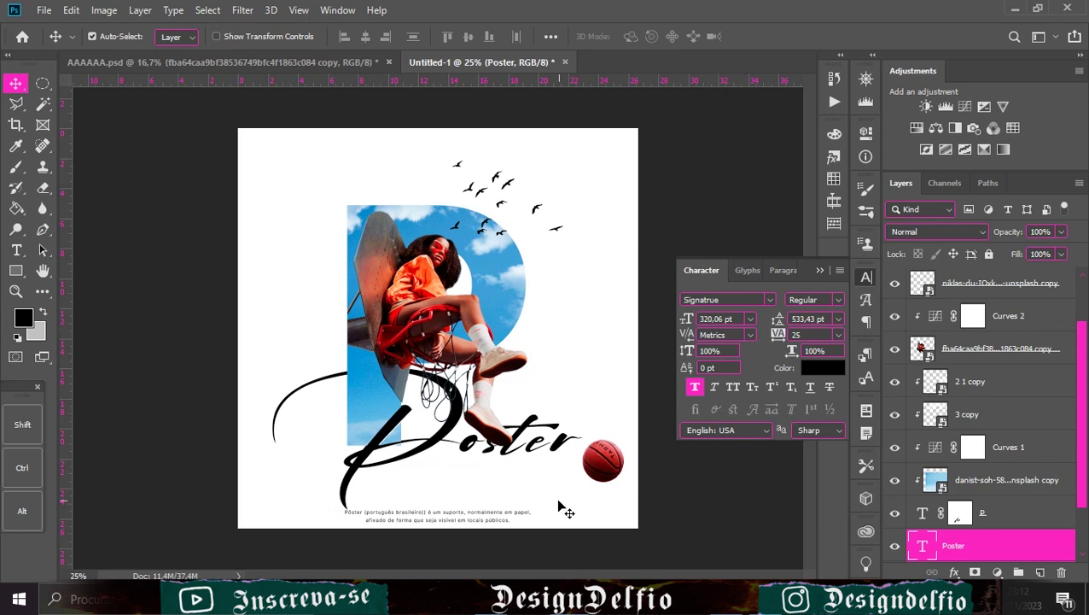
{"action": "key", "text": "Right"}
{"action": "key", "text": "Left"}
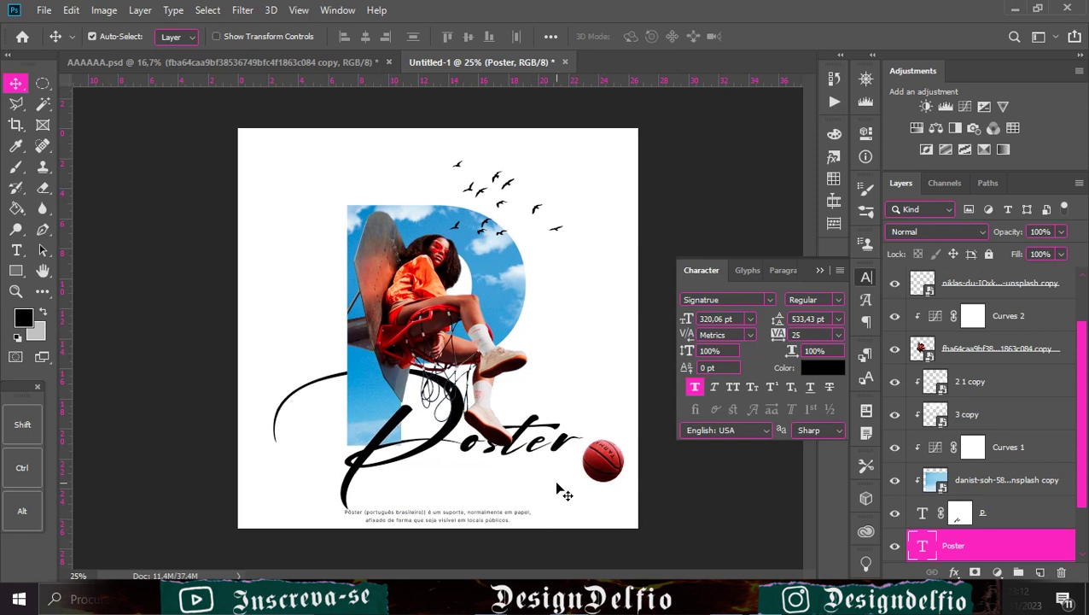
Move the basketball slightly up and left, and delete the final "r" from the script text so it reads "Poste".
{"action": "left_click_drag", "start_coordinate": [608, 465], "coordinate": [591, 448]}
{"action": "left_click", "coordinate": [19, 249]}
{"action": "key", "text": "BackSpace"}
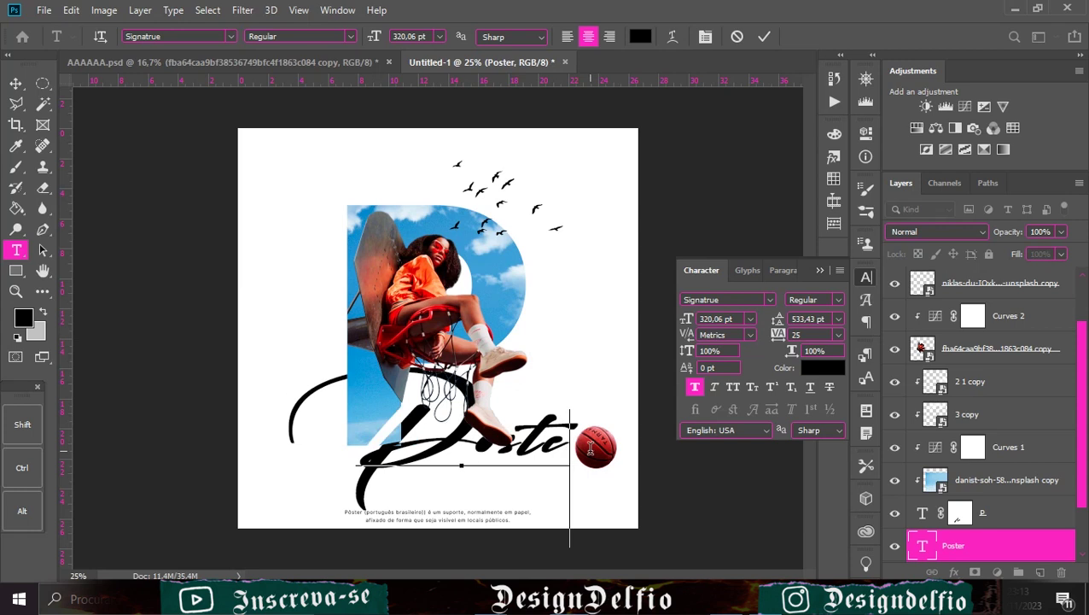
{"action": "left_click", "coordinate": [764, 37]}
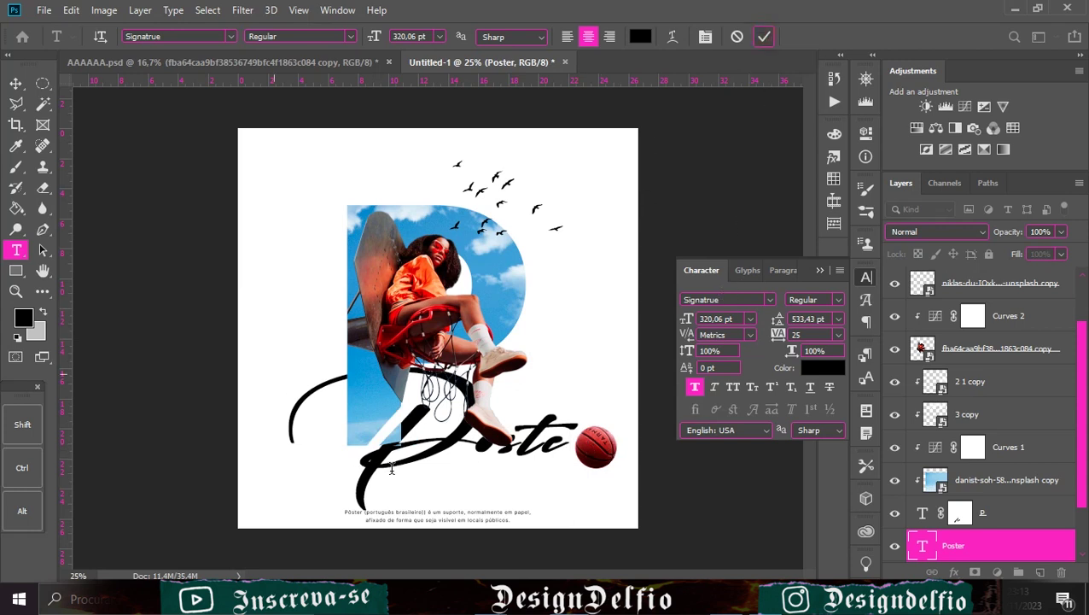
Nudge the "Poste" text left to realign it with the masked part of the letter P, and raise the basketball slightly.
{"action": "left_click", "coordinate": [15, 85]}
{"action": "key", "text": "Left"}
{"action": "key", "text": "Left"}
{"action": "key", "text": "Left"}
{"action": "key", "text": "Left"}
{"action": "key", "text": "Left"}
{"action": "key", "text": "Left"}
{"action": "key", "text": "Left"}
{"action": "key", "text": "Left"}
{"action": "key", "text": "Left"}
{"action": "key", "text": "Left"}
{"action": "key", "text": "Left"}
{"action": "key", "text": "Left"}
{"action": "key", "text": "Left"}
{"action": "key", "text": "Left"}
{"action": "key", "text": "Left"}
{"action": "key", "text": "Left"}
{"action": "key", "text": "Left"}
{"action": "key", "text": "Left"}
{"action": "key", "text": "Left"}
{"action": "key", "text": "Left"}
{"action": "key", "text": "Left"}
{"action": "key", "text": "Left"}
{"action": "key", "text": "Left"}
{"action": "key", "text": "Left"}
{"action": "key", "text": "Left"}
{"action": "key", "text": "Left"}
{"action": "key", "text": "Left"}
{"action": "key", "text": "Left"}
{"action": "key", "text": "Left"}
{"action": "key", "text": "Left"}
{"action": "key", "text": "Left"}
{"action": "key", "text": "Left"}
{"action": "key", "text": "Left"}
{"action": "key", "text": "Left"}
{"action": "key", "text": "Left"}
{"action": "key", "text": "Left"}
{"action": "key", "text": "Left"}
{"action": "key", "text": "Left"}
{"action": "key", "text": "Left"}
{"action": "key", "text": "Left"}
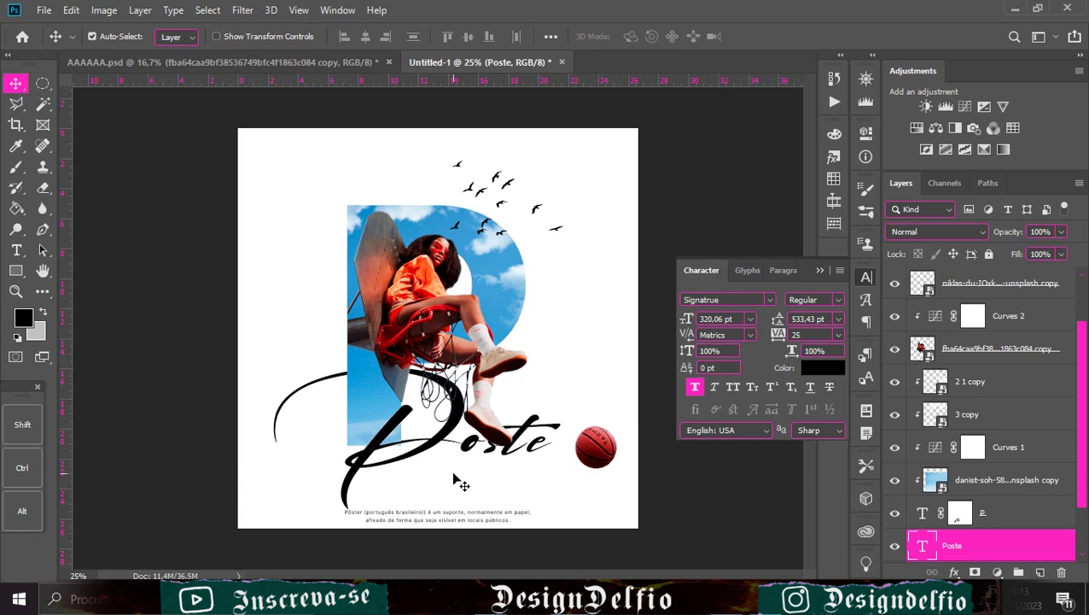
{"action": "left_click_drag", "start_coordinate": [608, 461], "coordinate": [600, 446]}
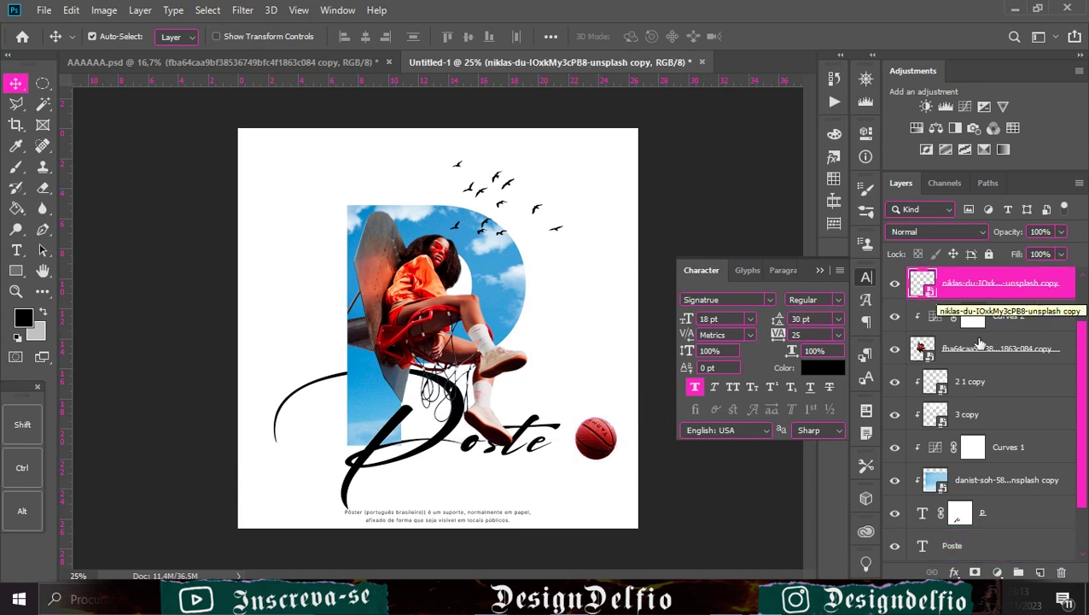
Create an empty layer directly above the Background and size a black brush to 848 px.
{"action": "scroll", "coordinate": [982, 504], "scroll_direction": "down", "scroll_amount": 2}
{"action": "left_click", "coordinate": [973, 551]}
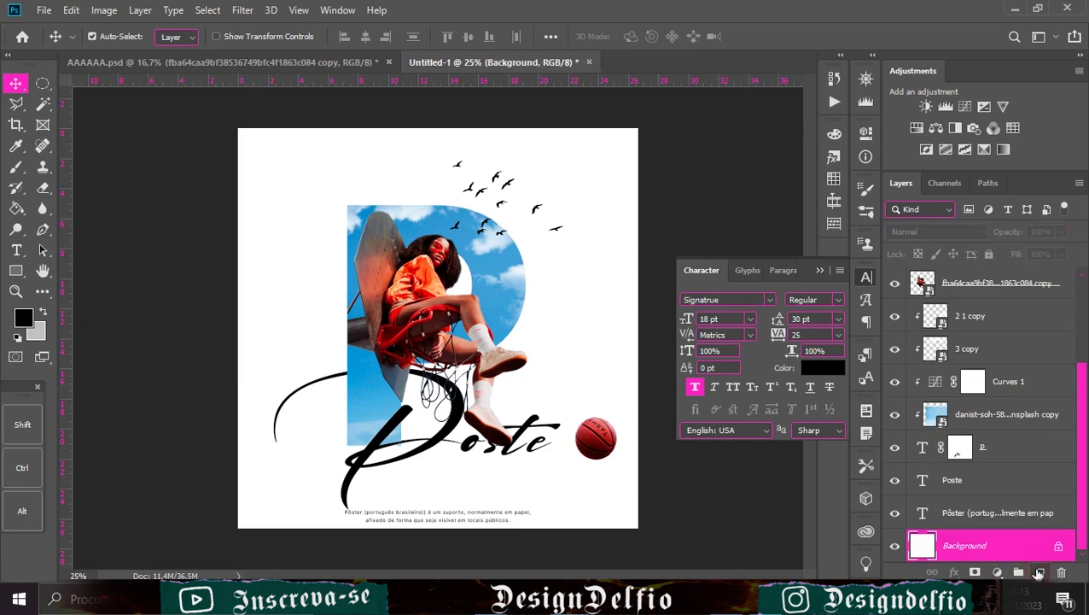
{"action": "left_click", "coordinate": [1040, 572]}
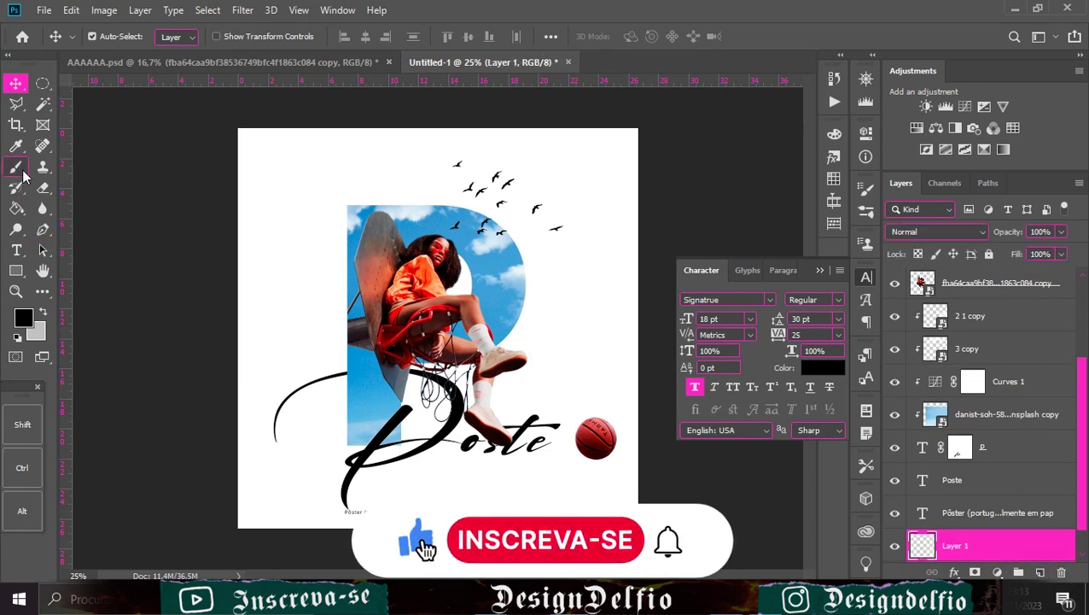
{"action": "left_click", "coordinate": [23, 169]}
{"action": "left_click_drag", "start_coordinate": [473, 327], "coordinate": [446, 328]}
Undo the trial hard-edged dab and paint a single soft round black dab behind the centre of the letter P.
{"action": "left_click", "coordinate": [425, 313]}
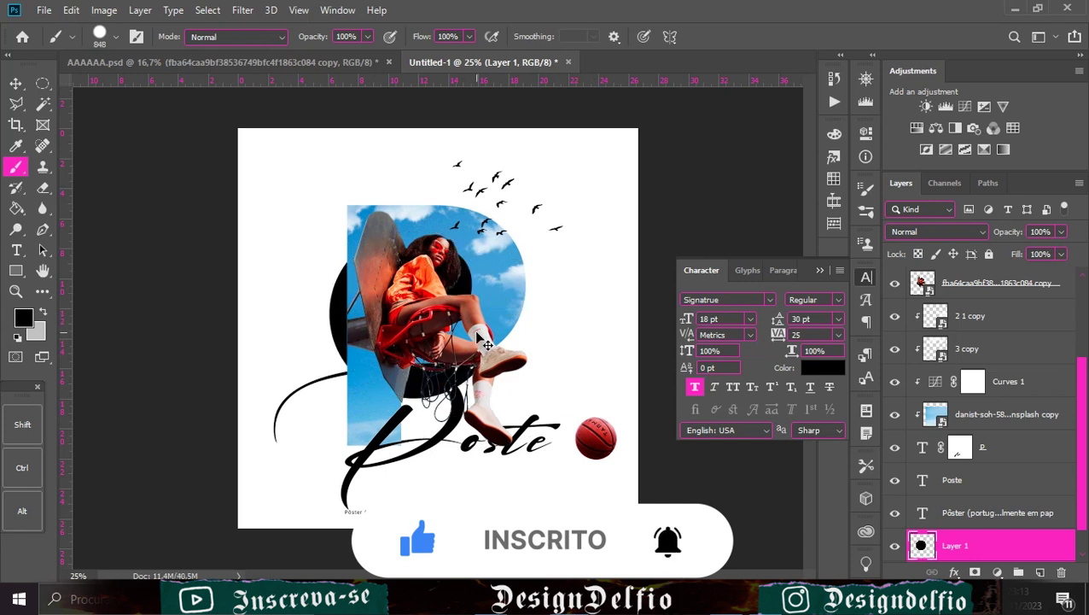
{"action": "key", "text": "ctrl+z"}
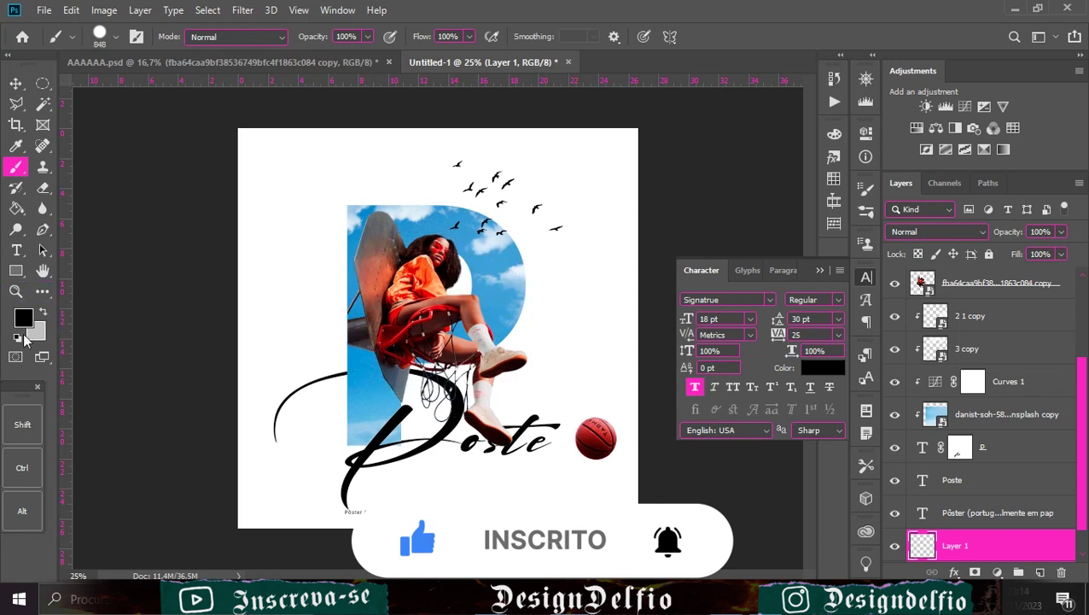
{"action": "right_click", "coordinate": [384, 267]}
{"action": "double_click", "coordinate": [520, 383]}
{"action": "left_click", "coordinate": [443, 332]}
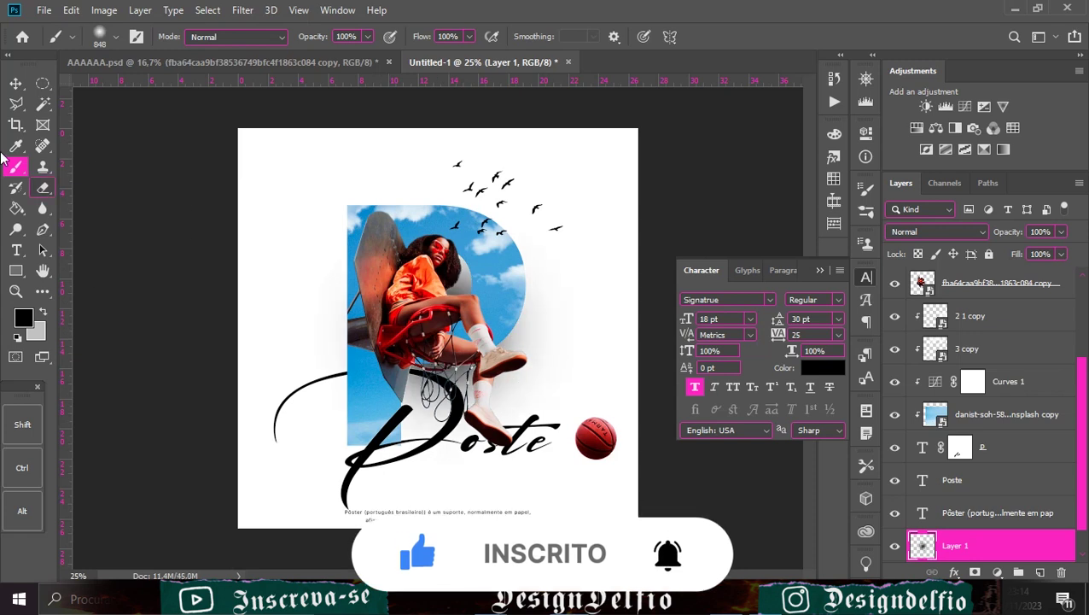
Flatten the soft dab into a ground shadow beneath the lettering, about 197% width and 23% height, with 60% fill.
{"action": "key", "text": "v"}
{"action": "key", "text": "ctrl+t"}
{"action": "left_click_drag", "start_coordinate": [448, 189], "coordinate": [426, 483]}
{"action": "left_click_drag", "start_coordinate": [632, 466], "coordinate": [686, 465]}
{"action": "mouse_move", "coordinate": [500, 470]}
{"action": "left_mouse_down"}
{"action": "mouse_move", "coordinate": [509, 478]}
{"action": "mouse_move", "coordinate": [500, 469]}
{"action": "left_mouse_up"}
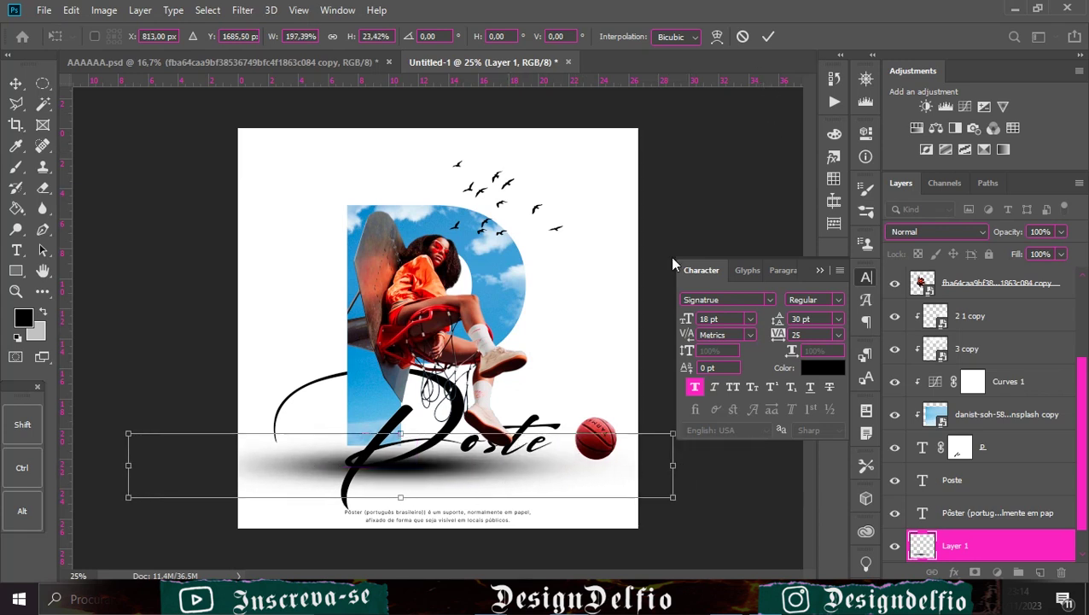
{"action": "left_click", "coordinate": [768, 36]}
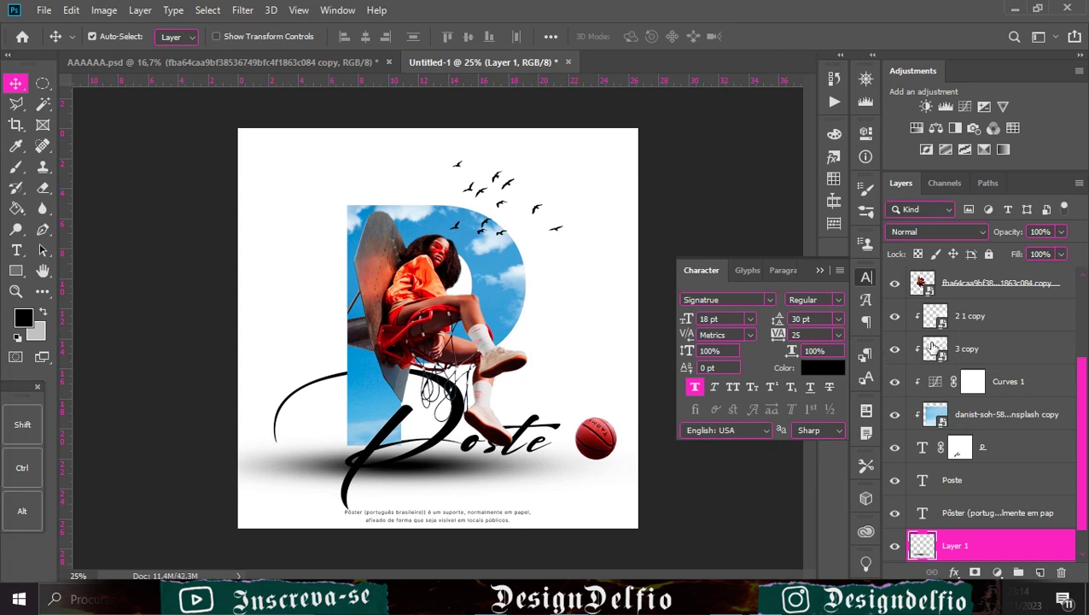
{"action": "left_click", "coordinate": [1060, 254]}
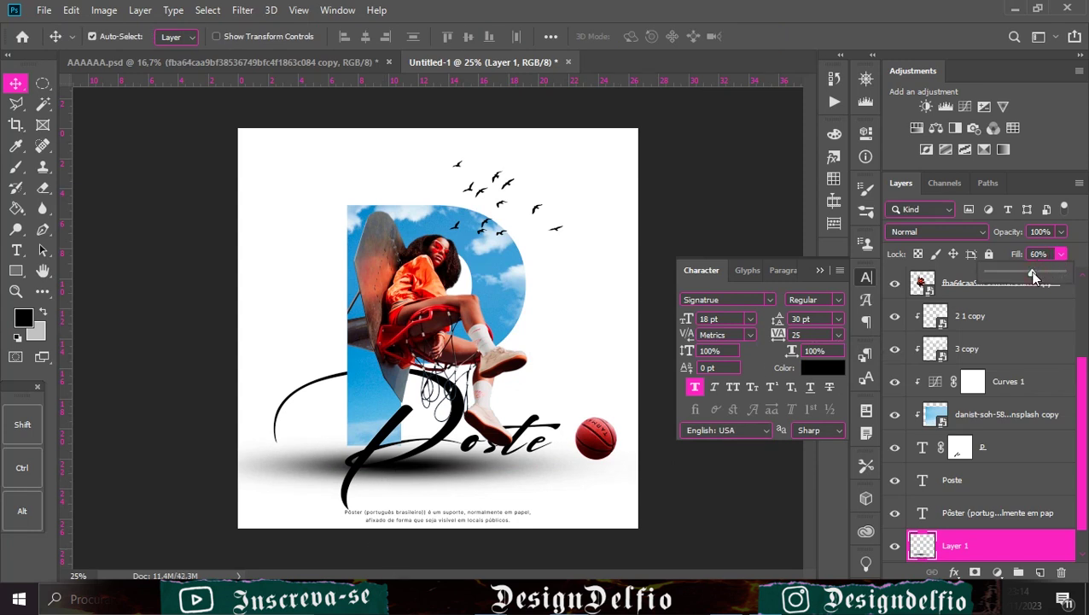
{"action": "left_click", "coordinate": [820, 270]}
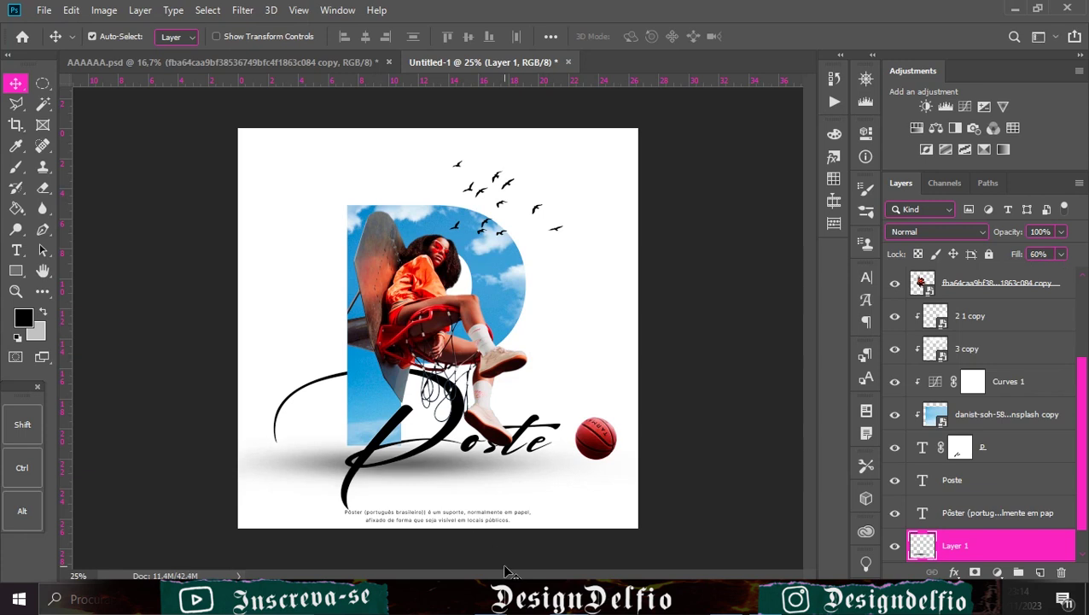
Nudge the basketball slightly higher beside the "Poste" lettering.
{"action": "left_click", "coordinate": [553, 462]}
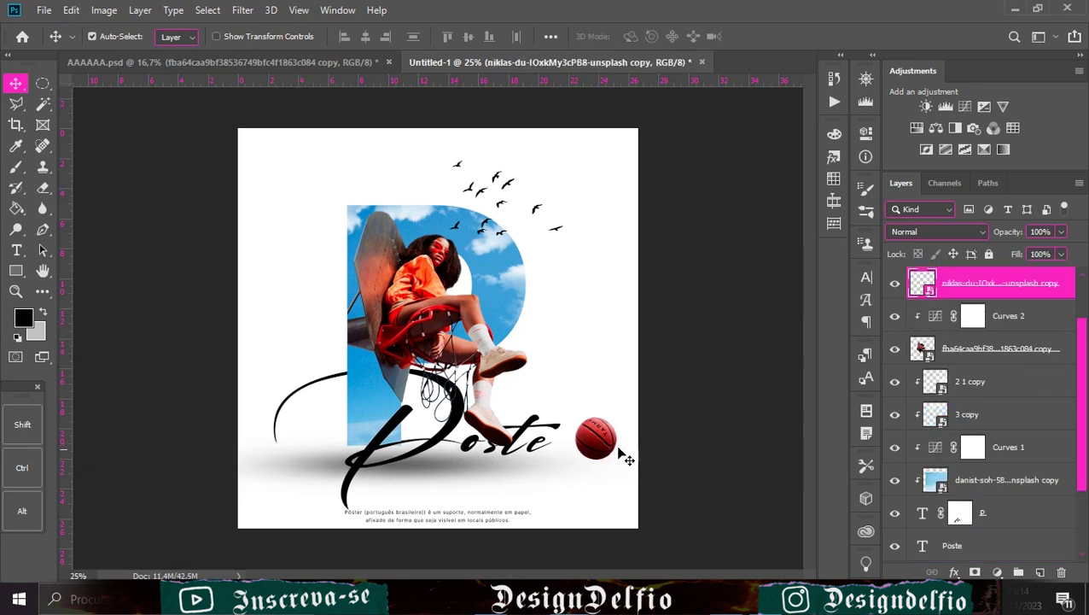
{"action": "key", "text": "shift+Up"}
{"action": "key", "text": "shift+Up"}
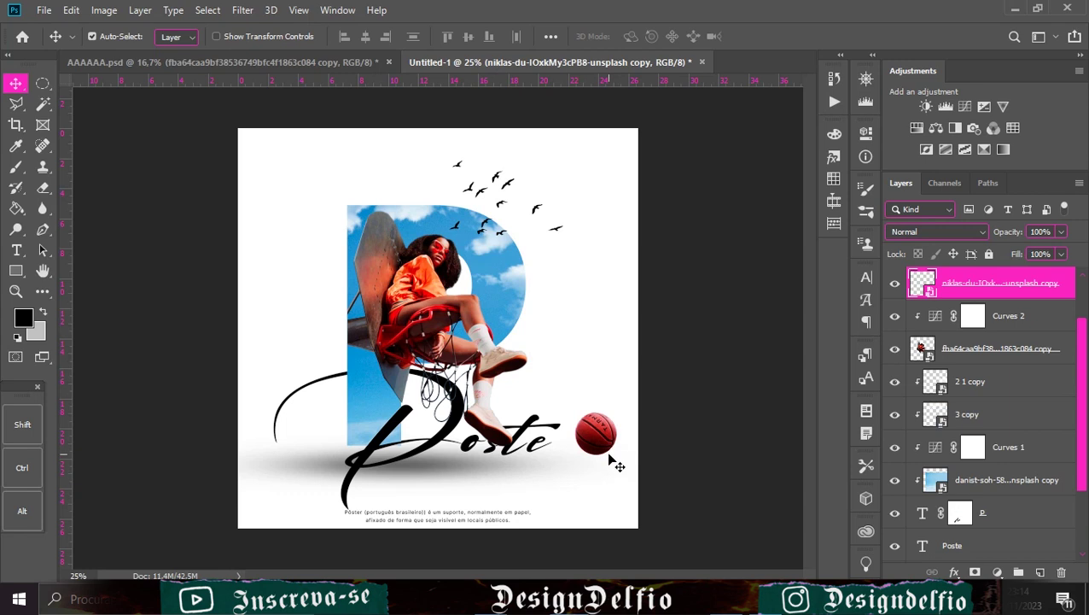
{"action": "left_click", "coordinate": [453, 472]}
{"action": "key", "text": "ctrl+j"}
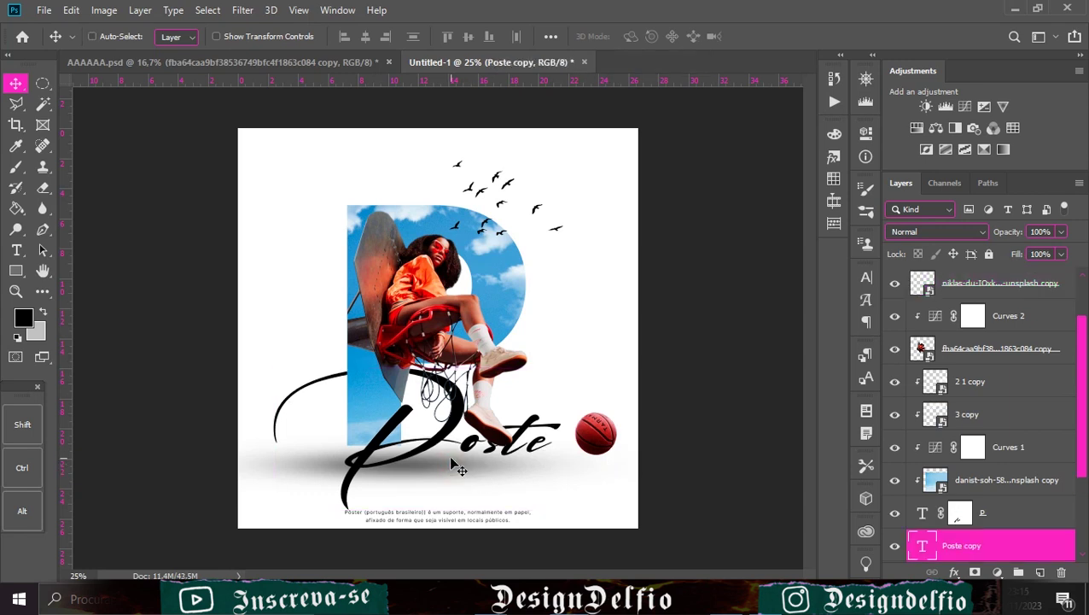
{"action": "key", "text": "ctrl+t"}
{"action": "left_click_drag", "start_coordinate": [266, 457], "coordinate": [435, 474]}
{"action": "left_click_drag", "start_coordinate": [504, 470], "coordinate": [564, 472]}
{"action": "left_click", "coordinate": [743, 37]}
{"action": "key", "text": "Delete"}
Duplicate the ground shadow layer and shrink the copy to about 32% width and 46% height beneath the basketball.
{"action": "left_click", "coordinate": [497, 471]}
{"action": "left_click", "coordinate": [939, 516]}
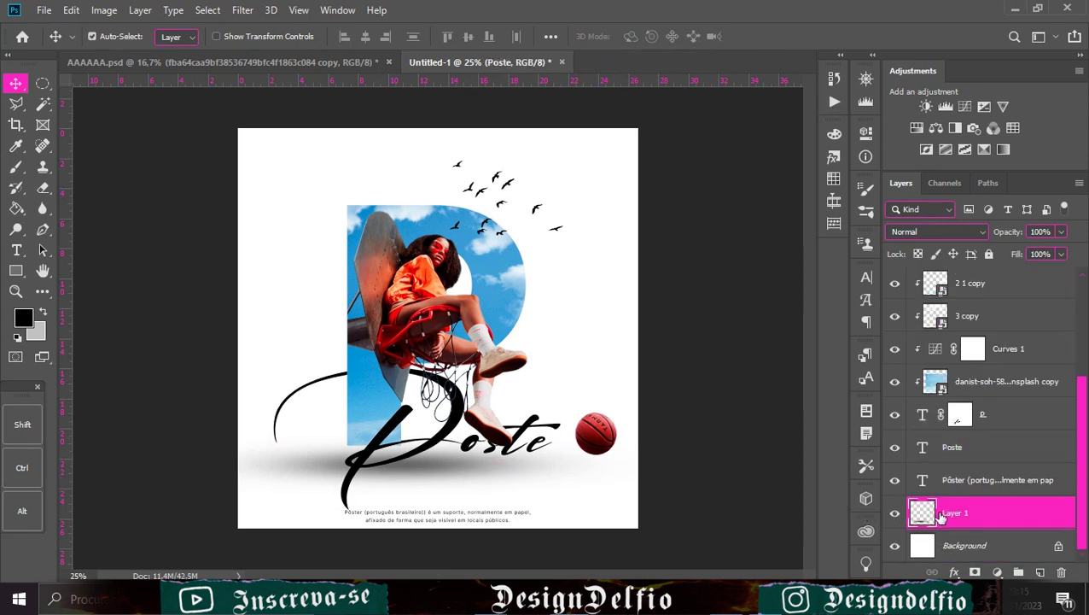
{"action": "key", "text": "ctrl+j"}
{"action": "key", "text": "ctrl+t"}
{"action": "left_click_drag", "start_coordinate": [131, 468], "coordinate": [495, 466]}
{"action": "left_click_drag", "start_coordinate": [584, 482], "coordinate": [618, 464]}
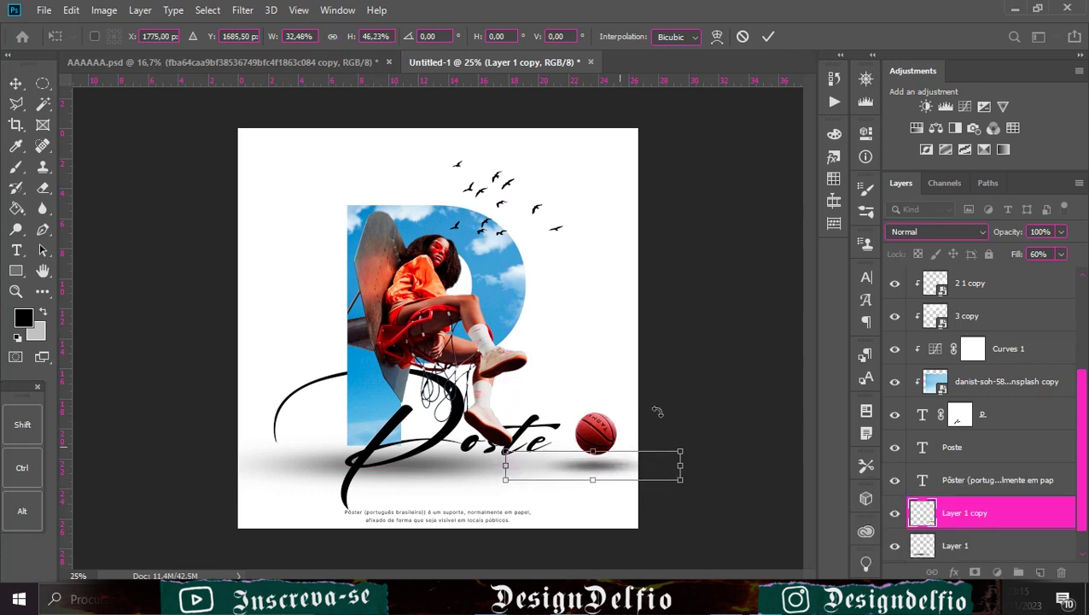
{"action": "key", "text": "Return"}
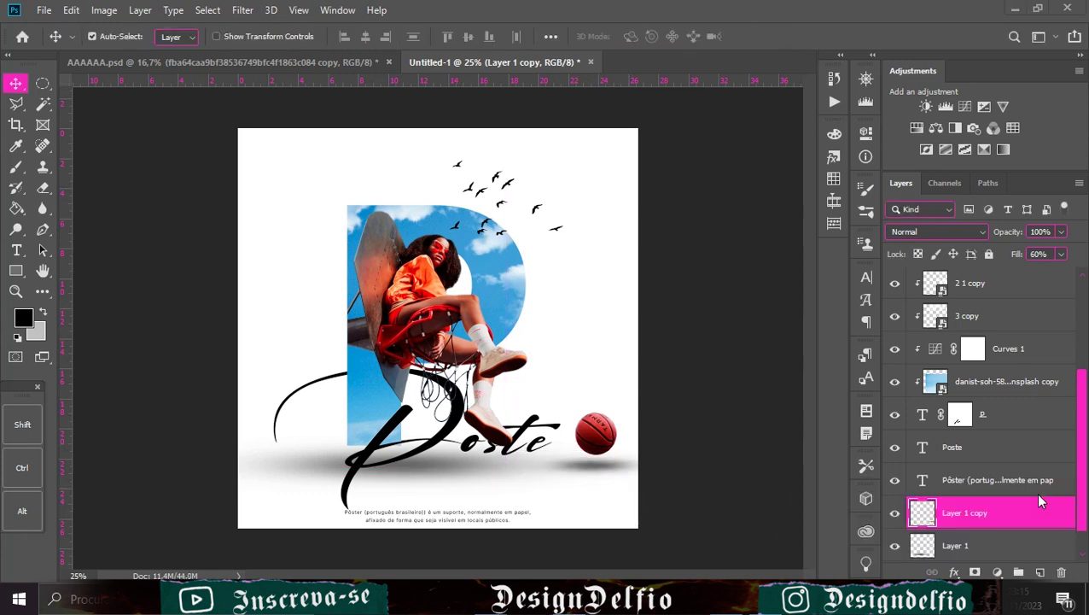
Lower the basketball slightly so it rests on its own shadow.
{"action": "key", "text": "ctrl+plus"}
{"action": "key", "text": "ctrl+plus"}
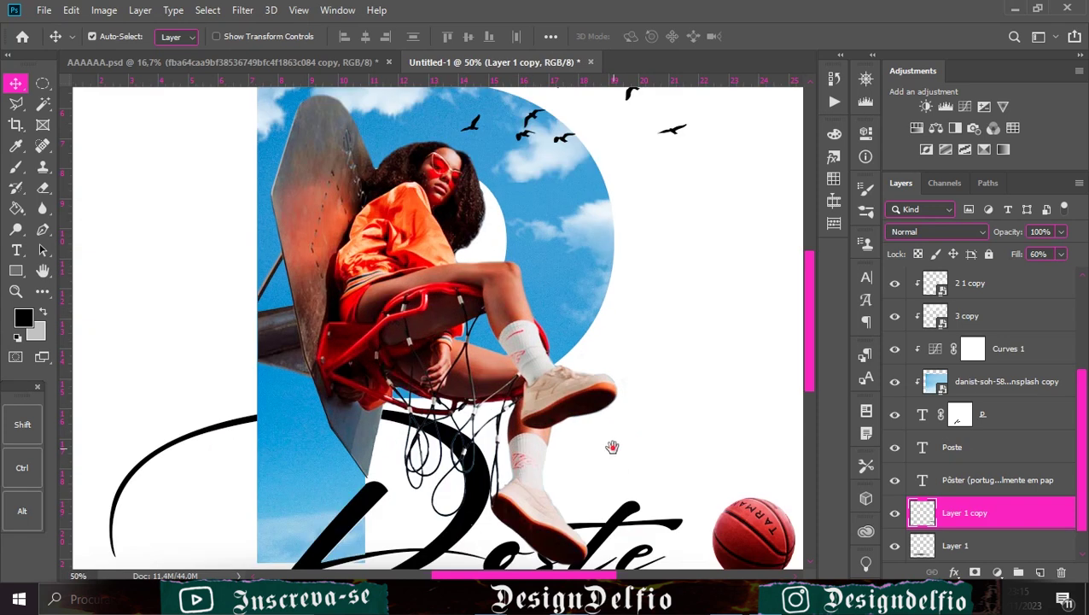
{"action": "left_click_drag", "start_coordinate": [612, 447], "coordinate": [451, 221]}
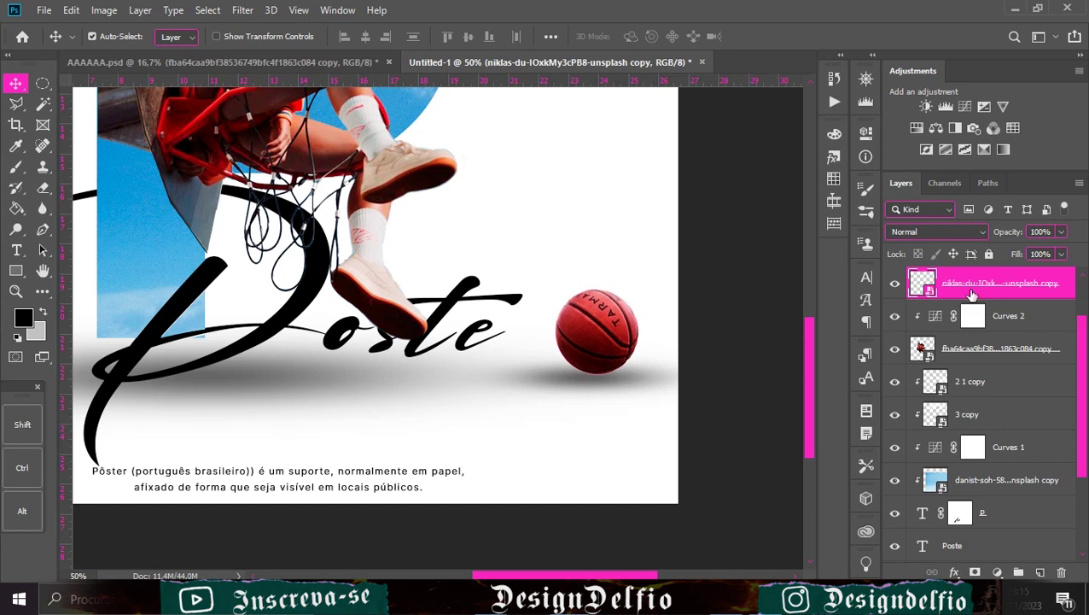
Add an empty layer clipped to the basketball and paint soft black shading along the ball's underside.
{"action": "left_click", "coordinate": [1040, 572]}
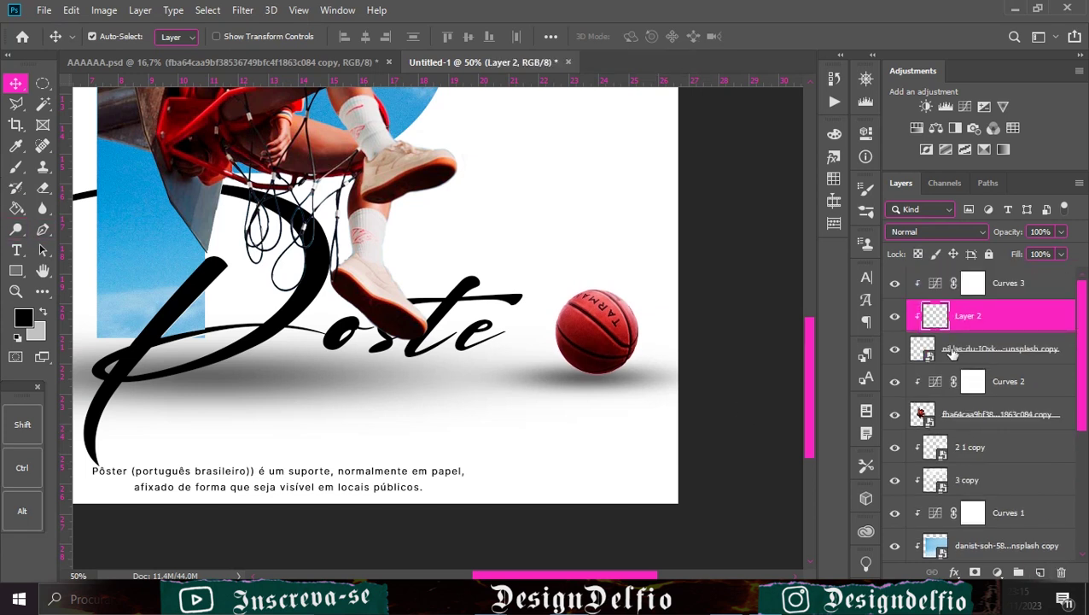
{"action": "scroll", "coordinate": [922, 389], "scroll_direction": "up", "scroll_amount": 2}
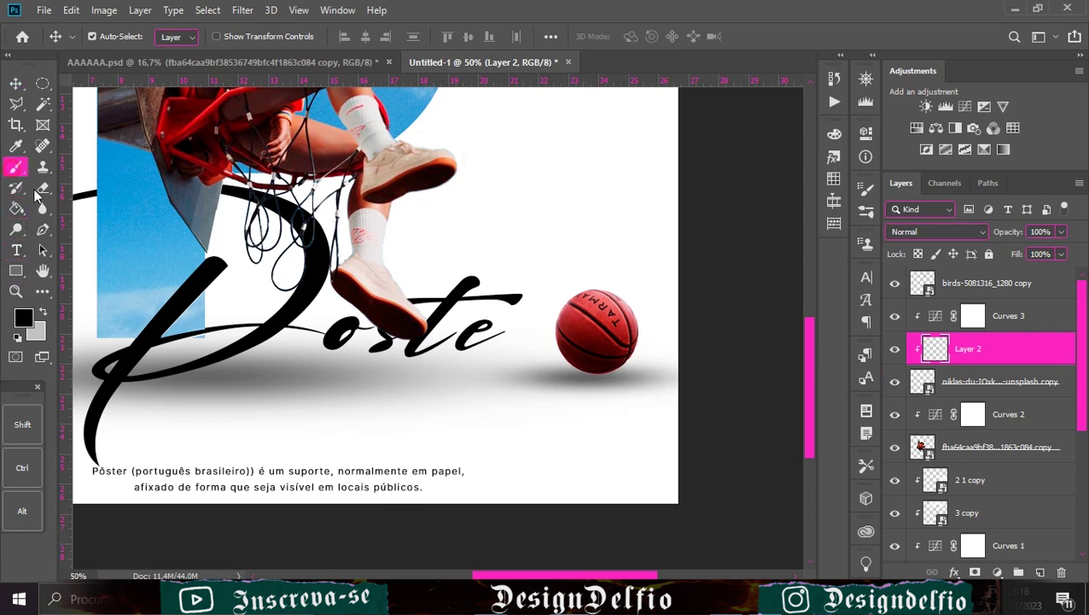
{"action": "left_click_drag", "start_coordinate": [634, 442], "coordinate": [496, 434]}
{"action": "mouse_move", "coordinate": [578, 415]}
{"action": "left_mouse_down"}
{"action": "mouse_move", "coordinate": [637, 414]}
{"action": "mouse_move", "coordinate": [599, 438]}
{"action": "mouse_move", "coordinate": [559, 425]}
{"action": "mouse_move", "coordinate": [628, 413]}
{"action": "left_mouse_up"}
{"action": "left_click", "coordinate": [16, 83]}
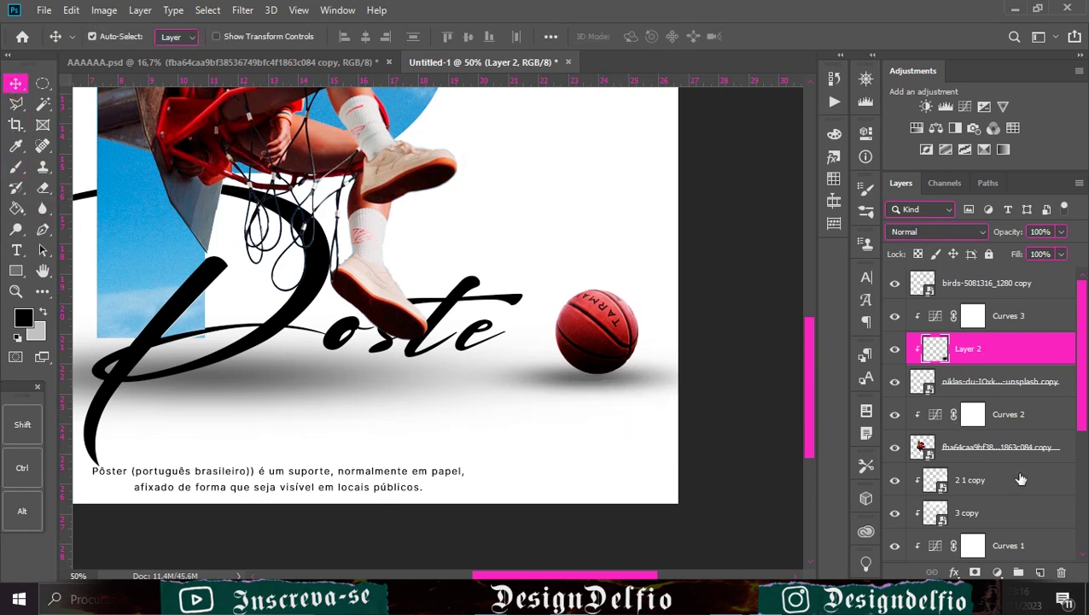
Set the fill of the basketball's ground shadow layer to 94%.
{"action": "scroll", "coordinate": [982, 426], "scroll_direction": "down", "scroll_amount": 5}
{"action": "left_click", "coordinate": [1030, 539]}
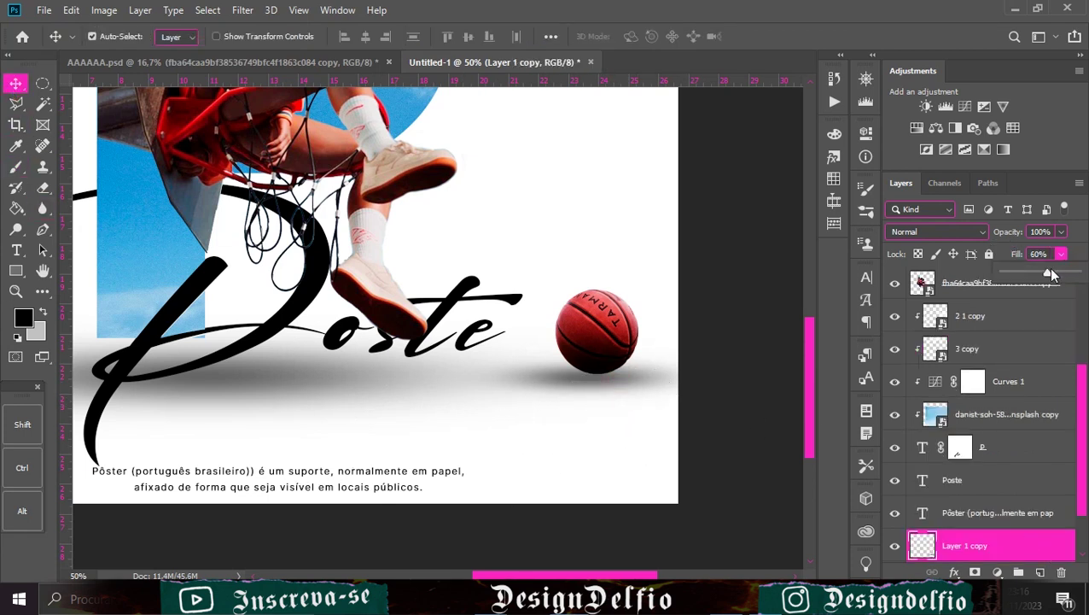
{"action": "left_click_drag", "start_coordinate": [1052, 273], "coordinate": [1075, 273]}
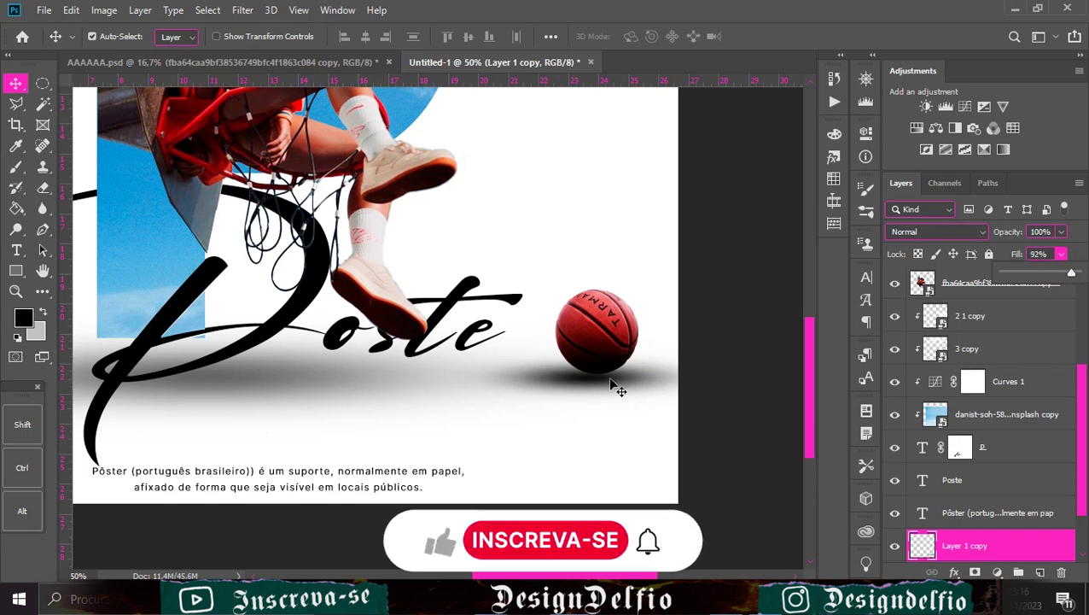
{"action": "left_click", "coordinate": [1034, 547]}
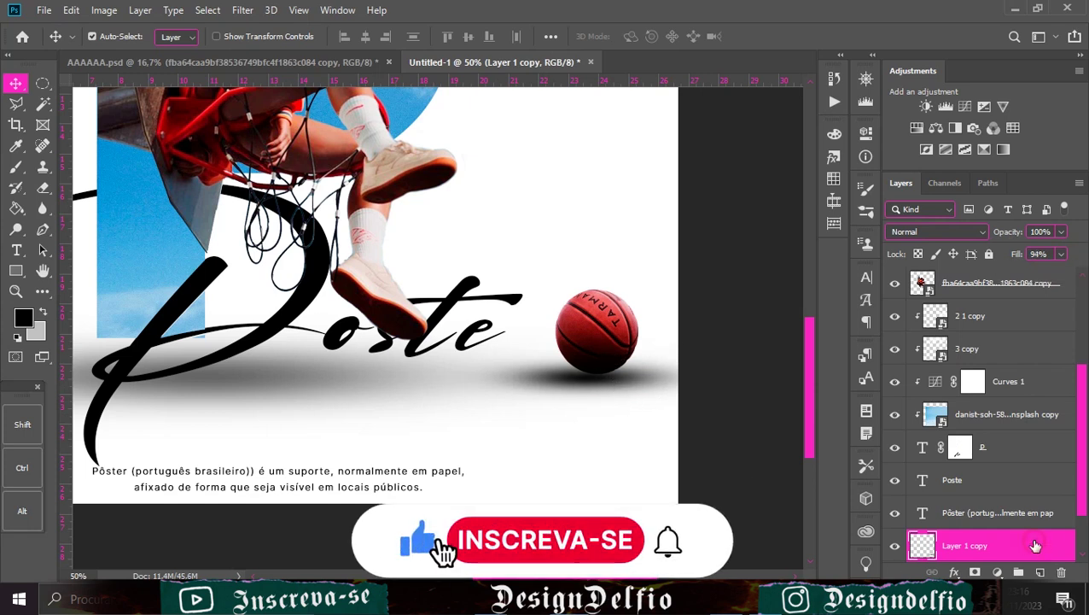
Set the fill of the painted shading layer clipped to the basketball to 80%.
{"action": "key", "text": "ctrl+minus"}
{"action": "key", "text": "ctrl+minus"}
{"action": "key", "text": "ctrl+minus"}
{"action": "key", "text": "ctrl+minus"}
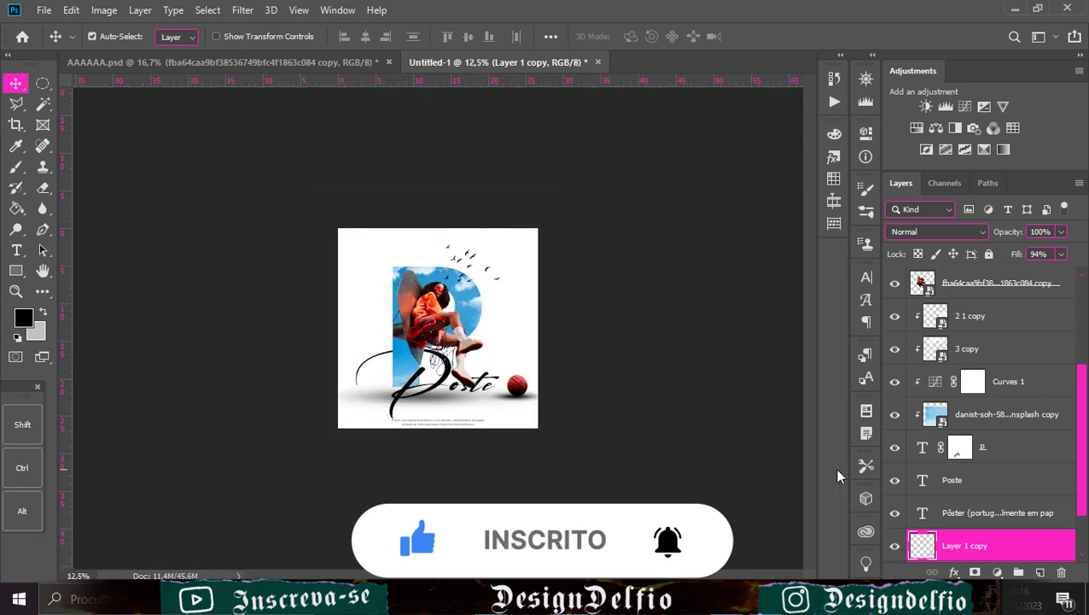
{"action": "key", "text": "ctrl+minus"}
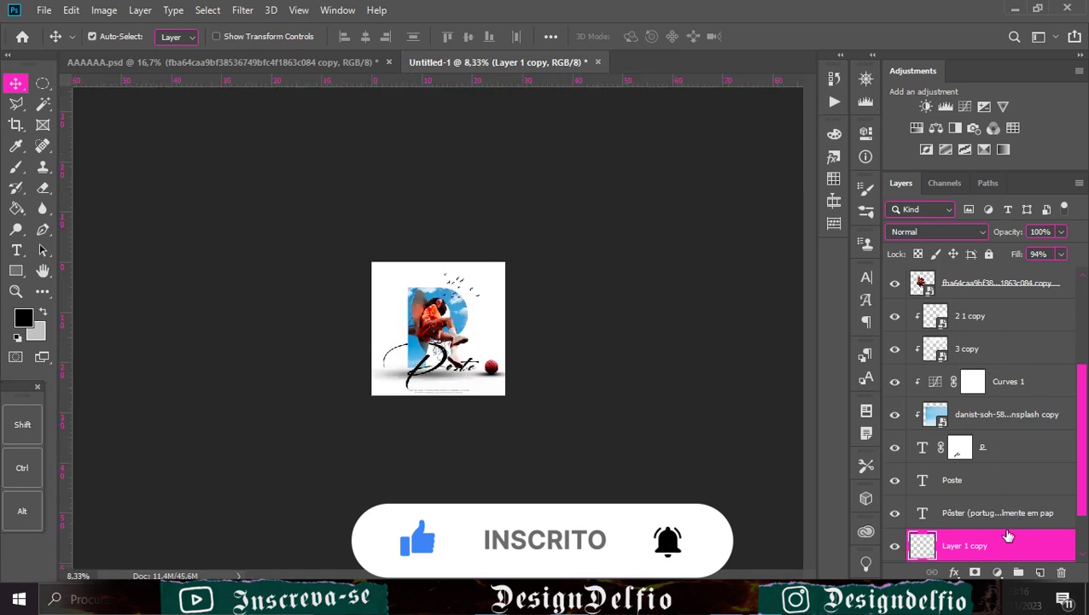
{"action": "scroll", "coordinate": [1012, 478], "scroll_direction": "up", "scroll_amount": 5}
{"action": "left_click", "coordinate": [973, 349]}
{"action": "left_click", "coordinate": [1061, 253]}
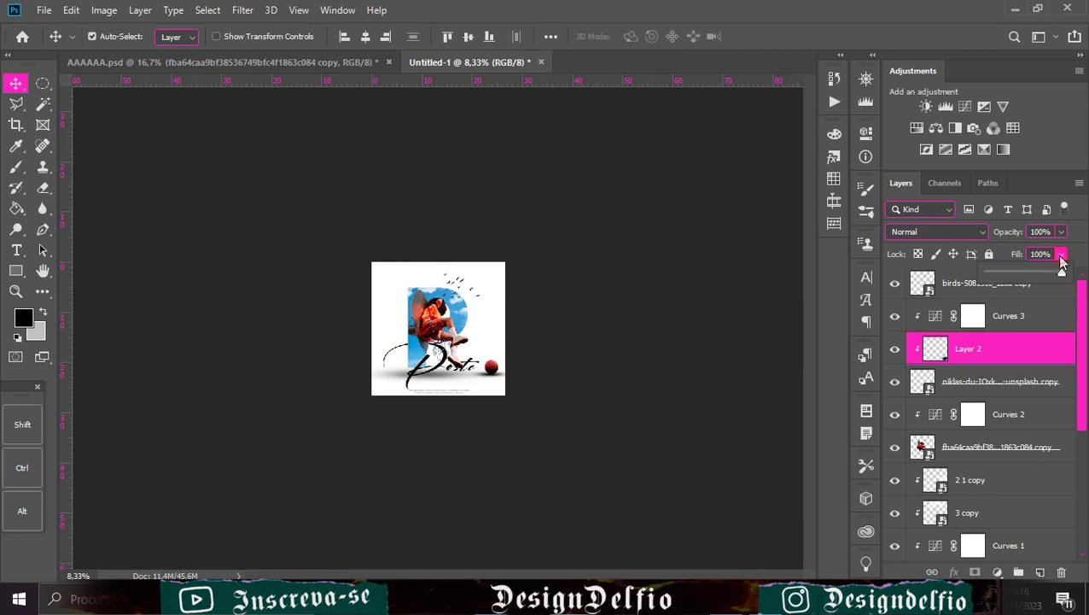
{"action": "key", "text": "ctrl+plus"}
{"action": "key", "text": "ctrl+plus"}
{"action": "key", "text": "ctrl+plus"}
{"action": "key", "text": "ctrl+plus"}
{"action": "key", "text": "ctrl+plus"}
{"action": "left_click_drag", "start_coordinate": [584, 462], "coordinate": [369, 306]}
{"action": "key", "text": "ctrl+r"}
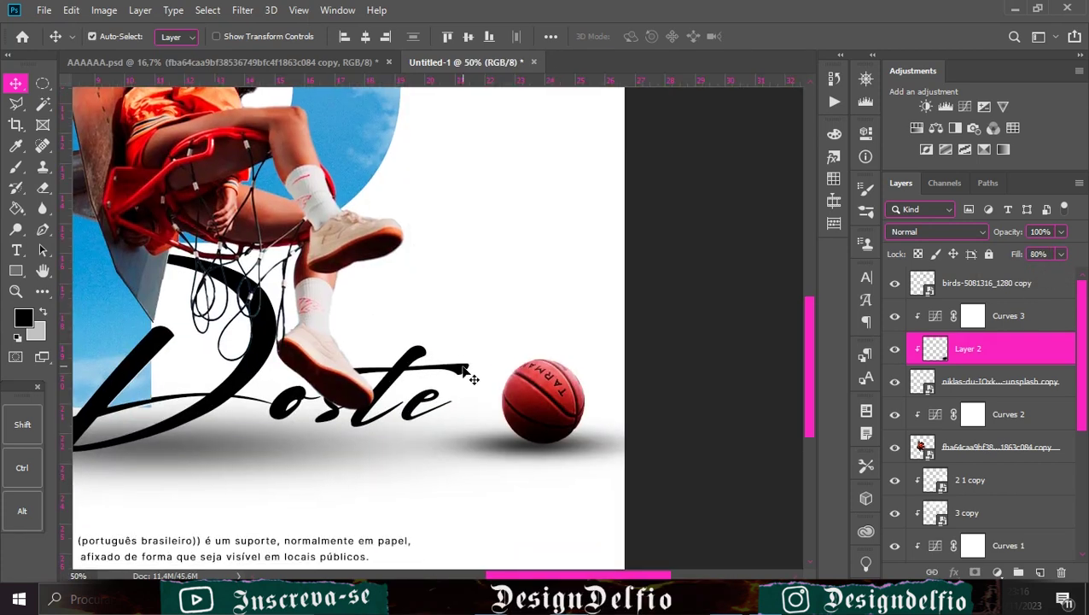
Place the blank white concrete wall texture above the birds layer and enlarge it to about 471% to cover the whole poster.
{"action": "key", "text": "ctrl+minus"}
{"action": "key", "text": "ctrl+minus"}
{"action": "key", "text": "ctrl+minus"}
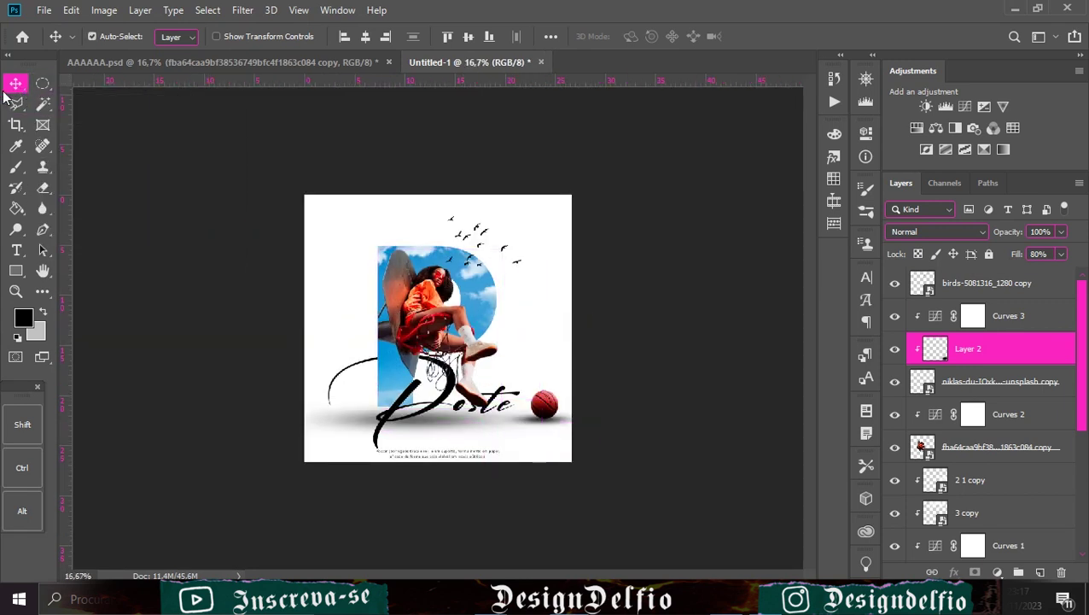
{"action": "key", "text": "ctrl+plus"}
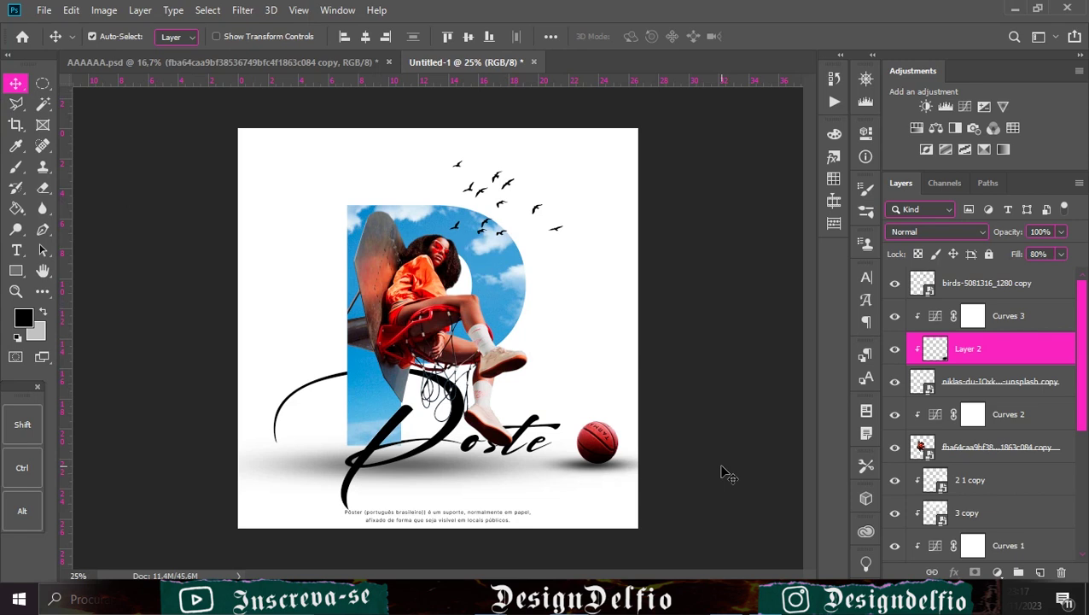
{"action": "left_click", "coordinate": [999, 288]}
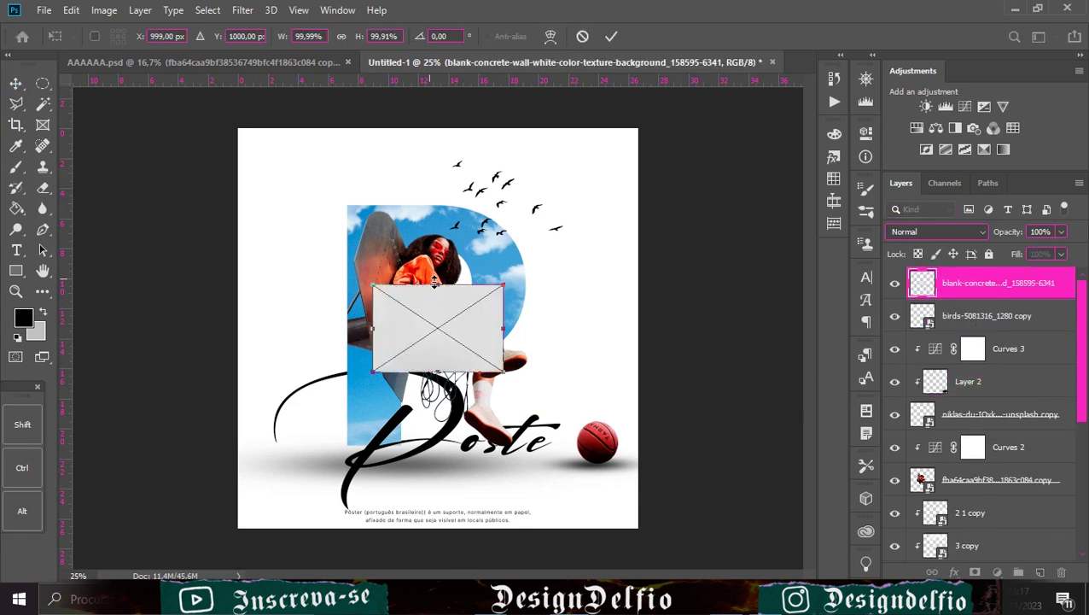
{"action": "left_click_drag", "start_coordinate": [404, 282], "coordinate": [403, 121]}
{"action": "left_click_drag", "start_coordinate": [438, 373], "coordinate": [450, 528]}
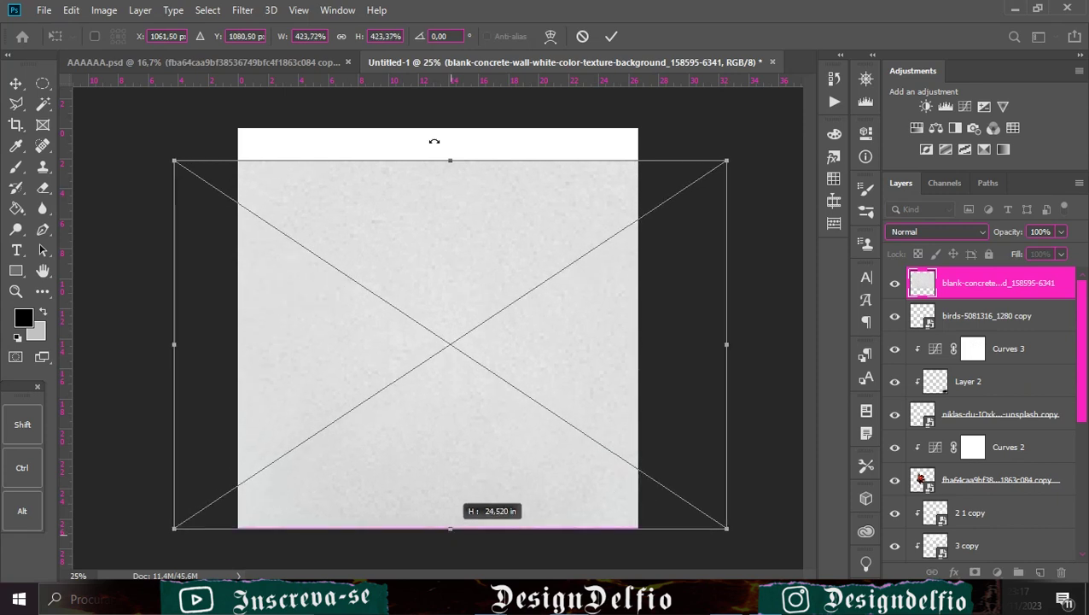
{"action": "left_click_drag", "start_coordinate": [453, 161], "coordinate": [451, 117]}
{"action": "key", "text": "Return"}
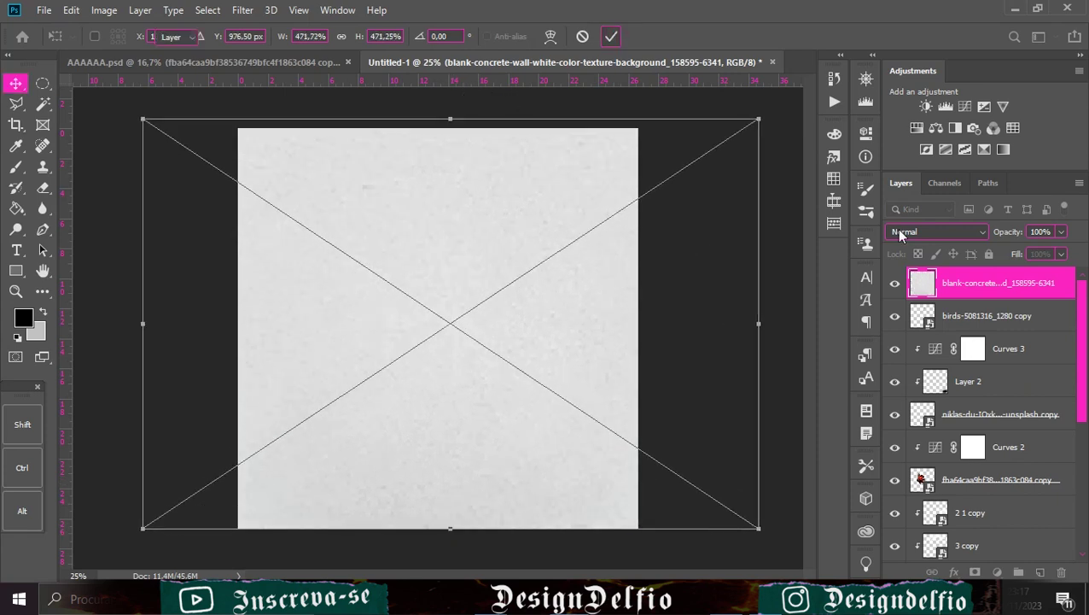
Set the concrete texture layer's blend mode to Divide and its fill to 35%.
{"action": "left_click", "coordinate": [927, 234]}
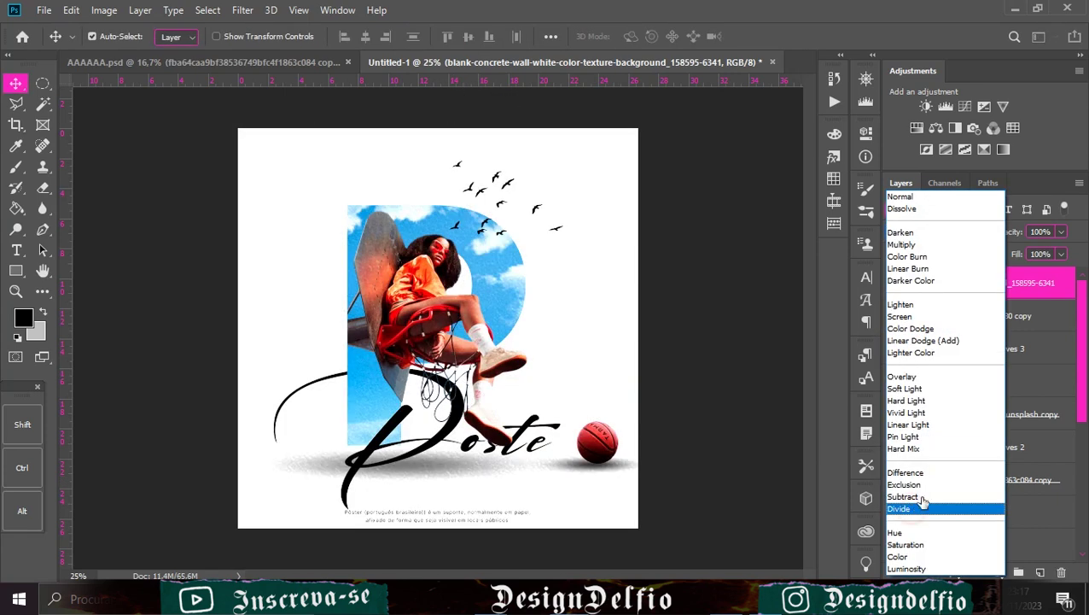
{"action": "left_click", "coordinate": [927, 509]}
{"action": "left_click_drag", "start_coordinate": [1061, 255], "coordinate": [1011, 270]}
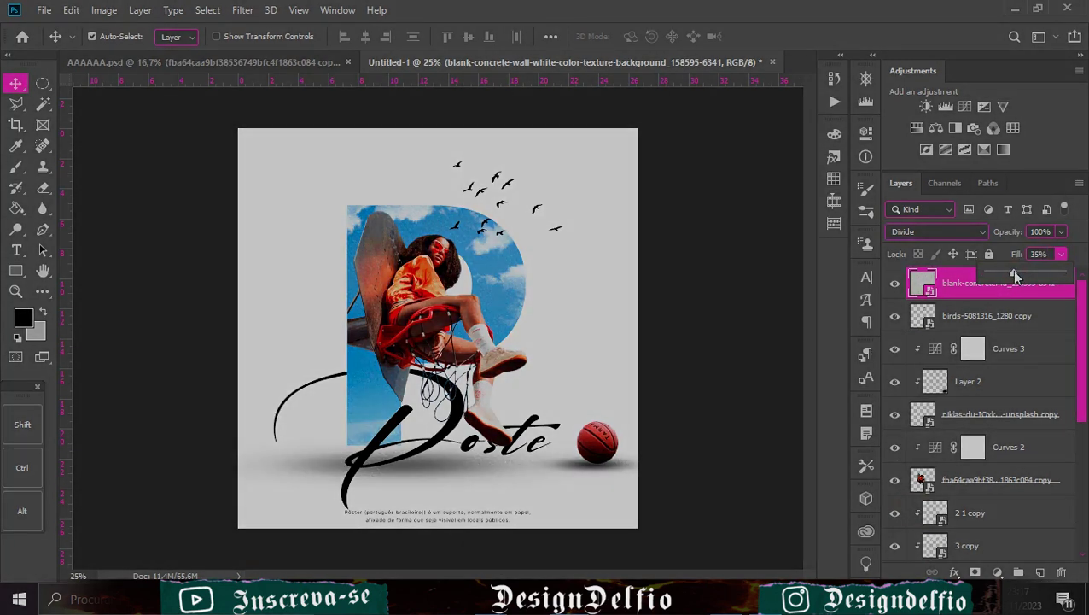